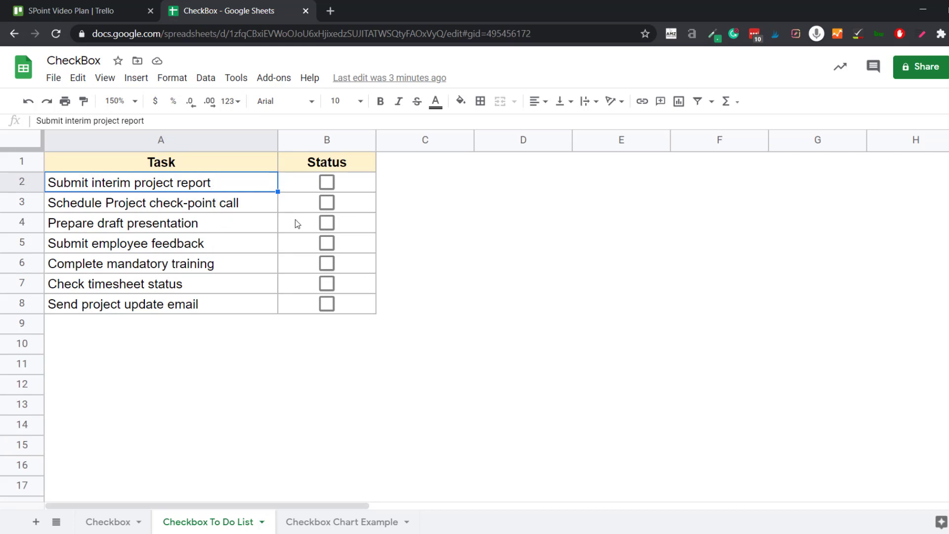
- Tick the interim report, draft presentation and timesheet checkboxes in B2, B4 and B7, then open the Checkbox Chart Example sheet
click(327, 185)
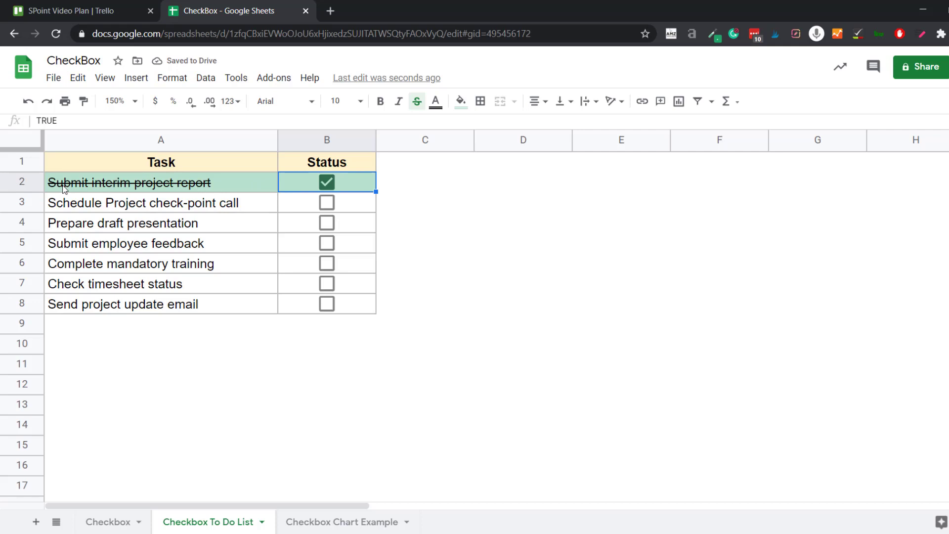
click(326, 223)
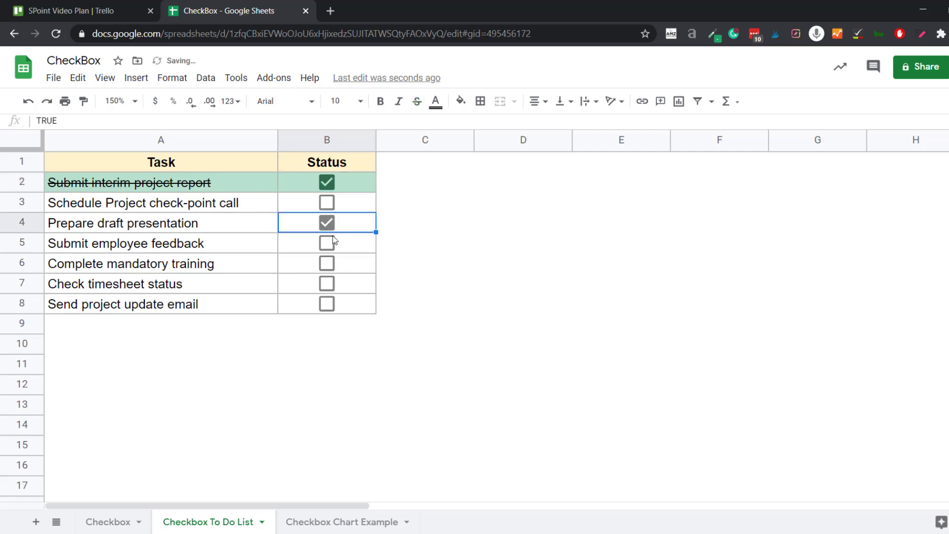
click(326, 284)
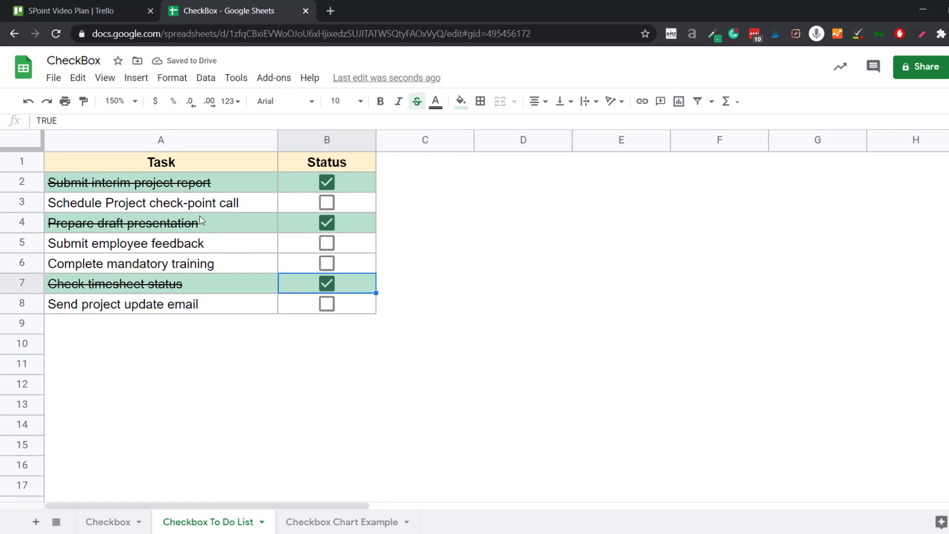
click(316, 523)
click(316, 523)
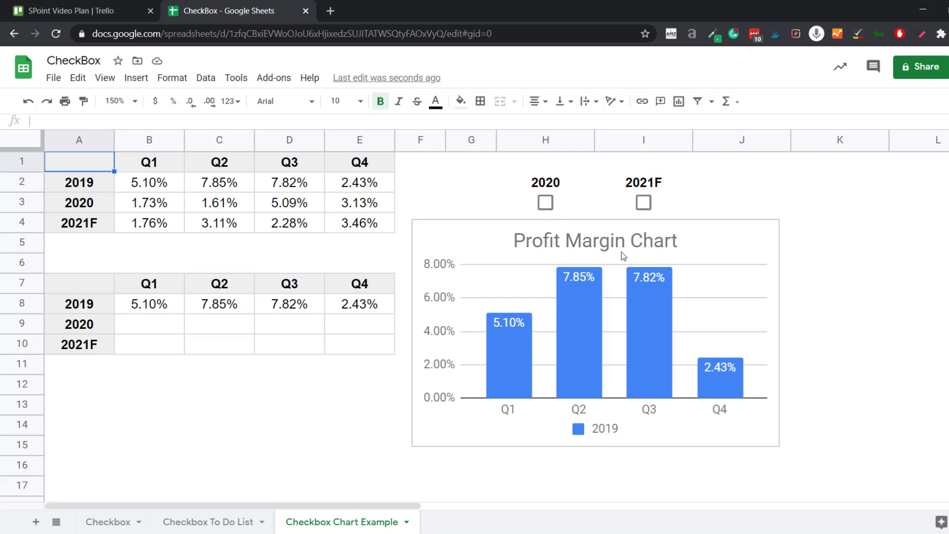
- Tick the 2020 and 2021F checkboxes so the Profit Margin Chart plots all three years
click(546, 203)
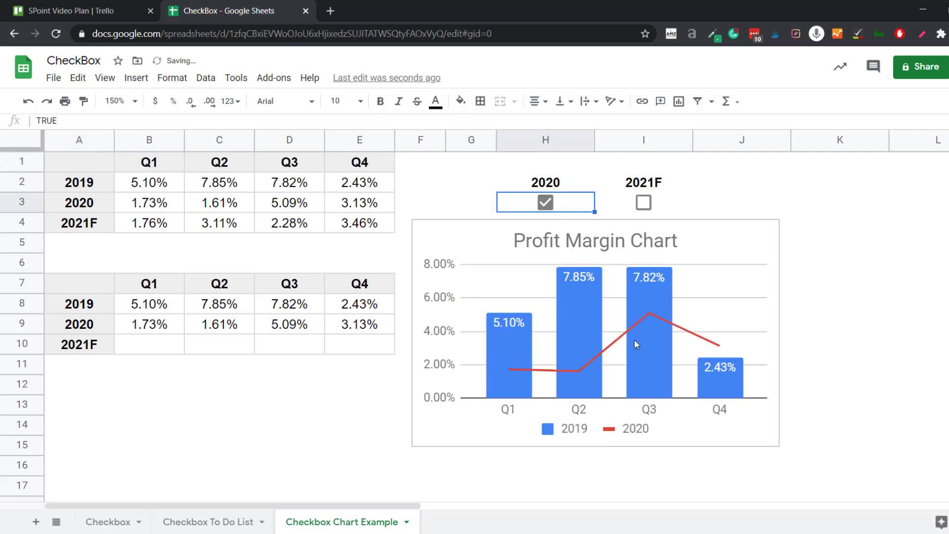
click(646, 206)
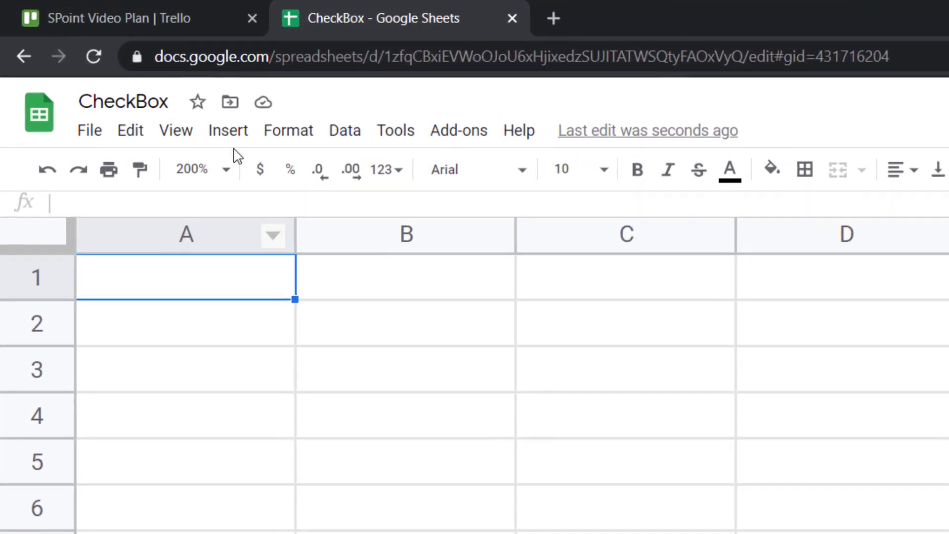
- Insert a checkbox in A1, then add checkboxes to B1:B10 and delete them again
click(230, 137)
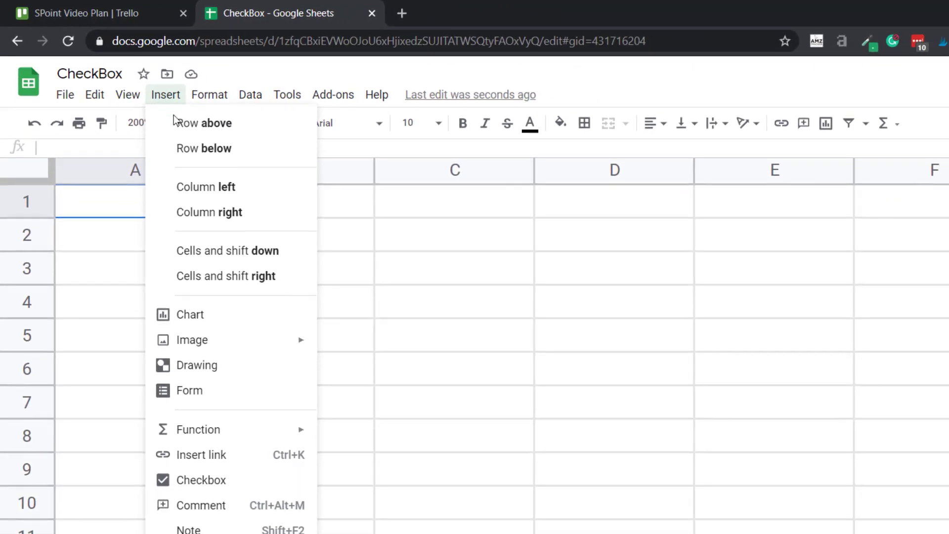
click(207, 480)
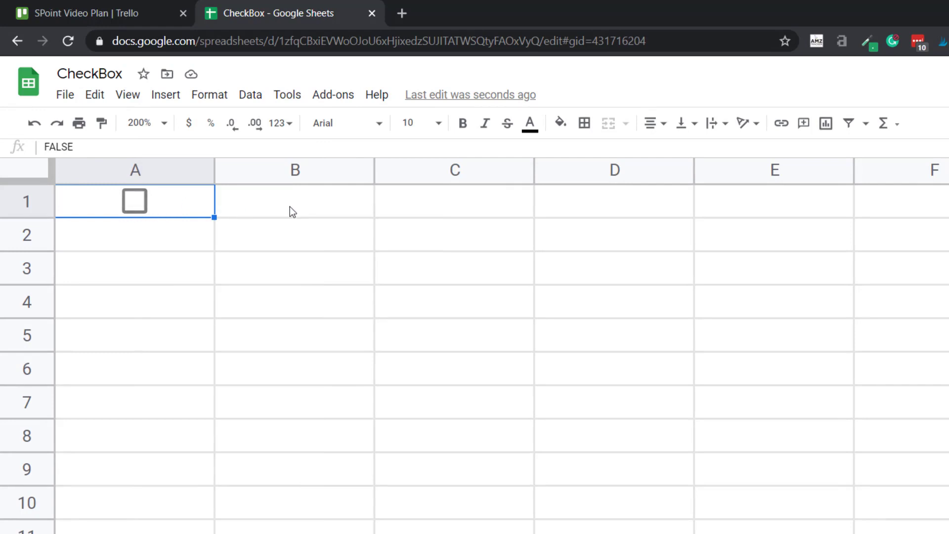
drag(308, 206, 298, 500)
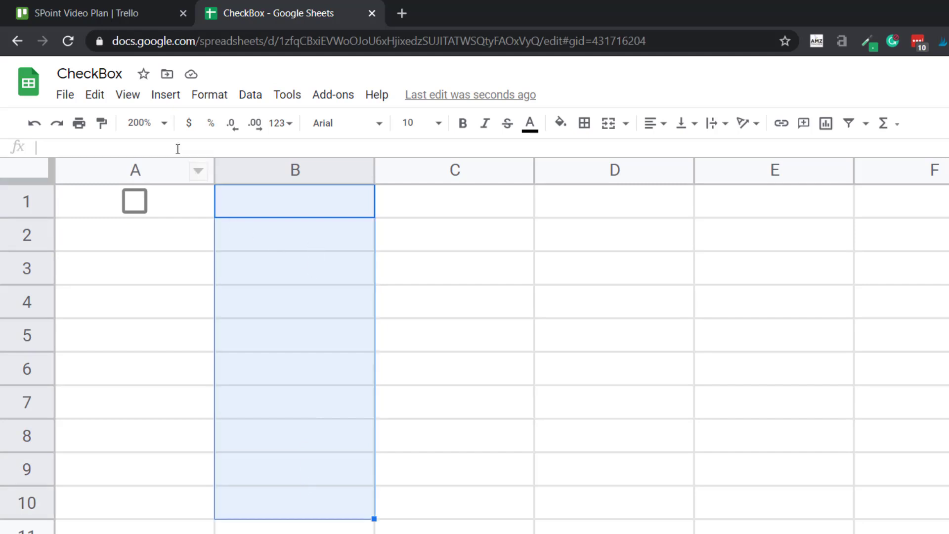
click(166, 97)
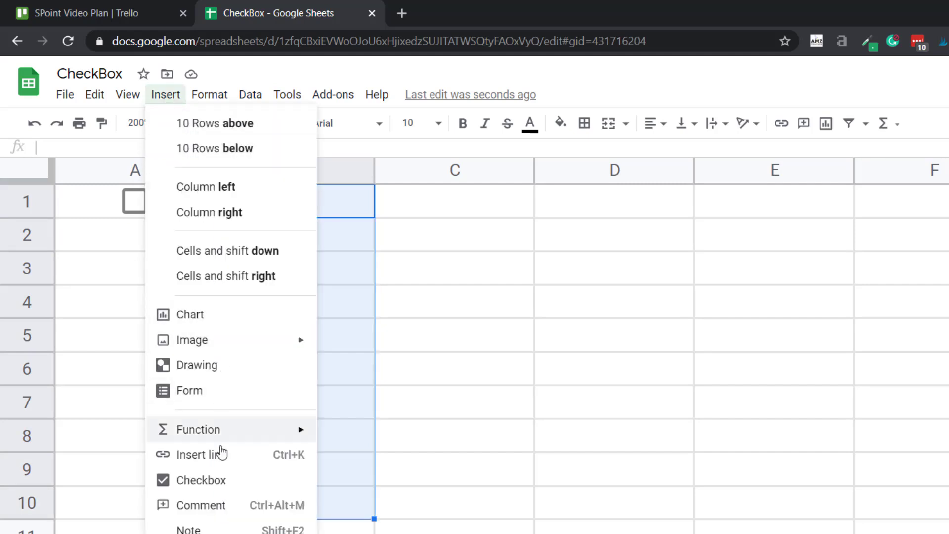
click(202, 480)
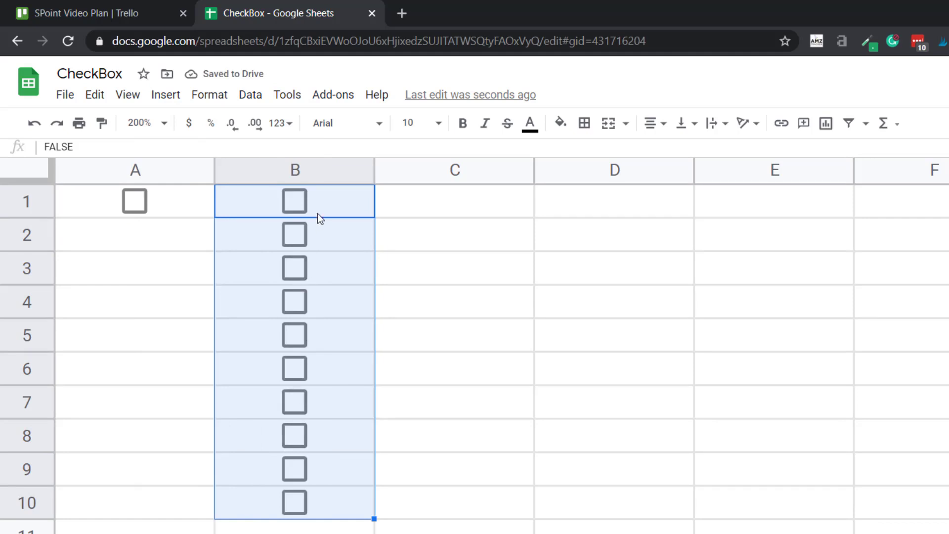
key(Delete)
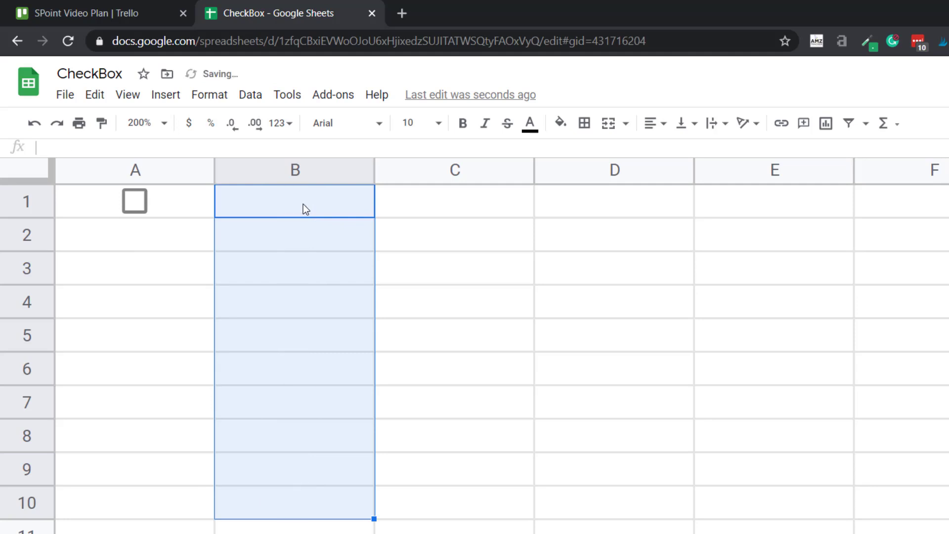
click(194, 212)
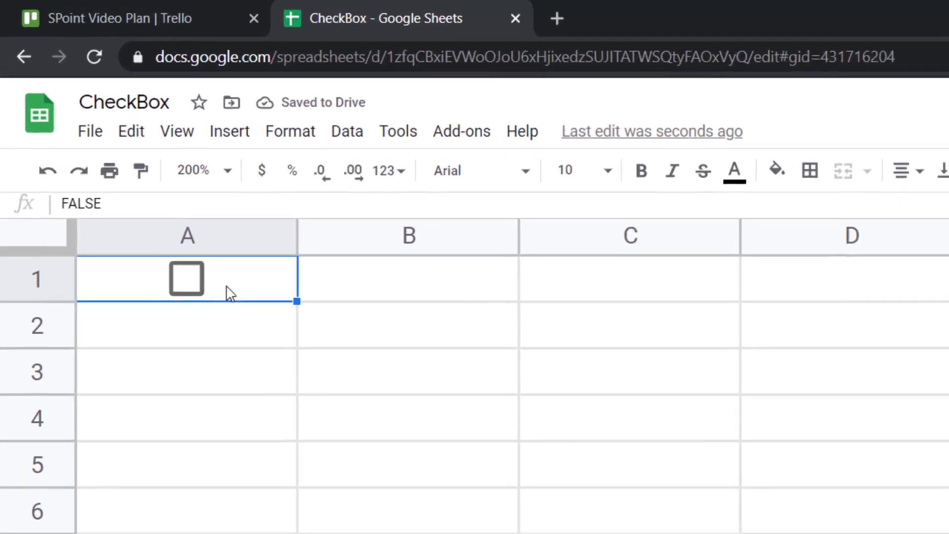
click(194, 288)
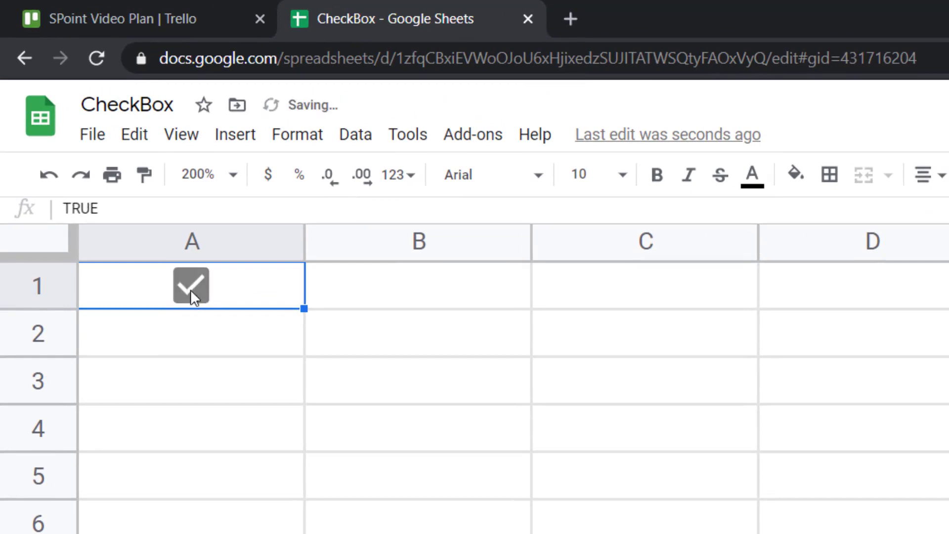
click(191, 289)
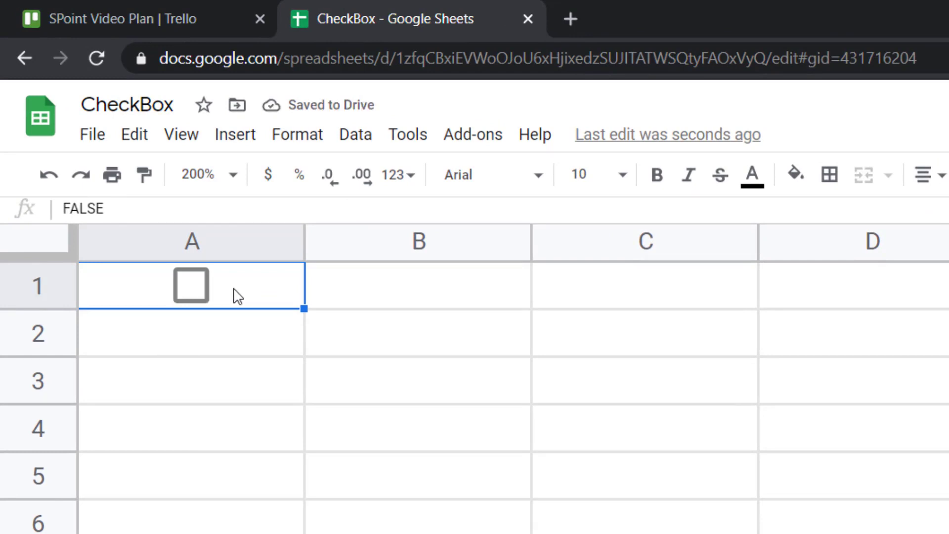
click(192, 288)
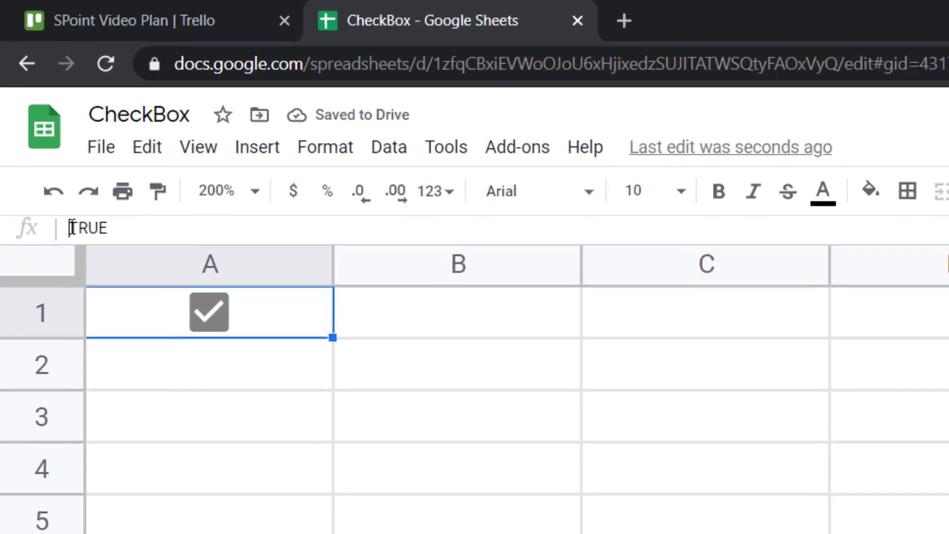
drag(71, 228, 118, 224)
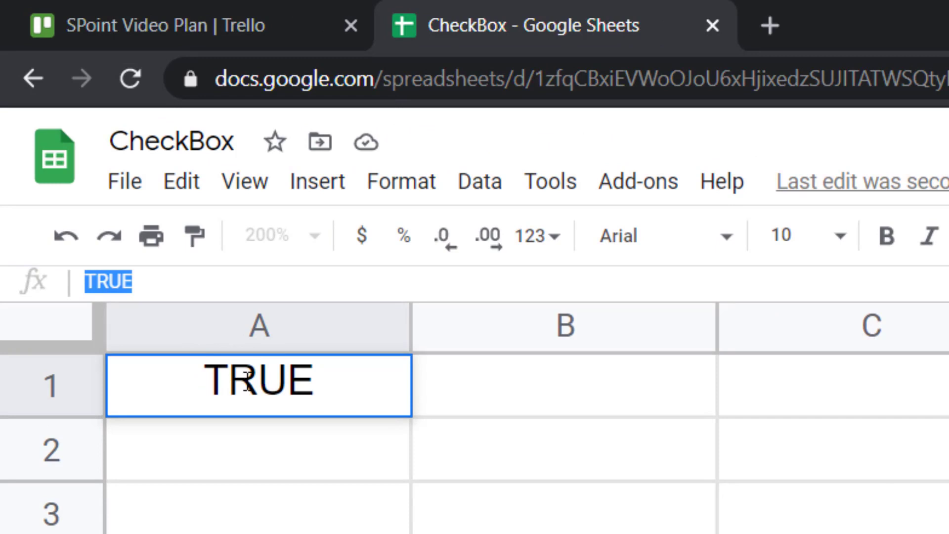
click(251, 389)
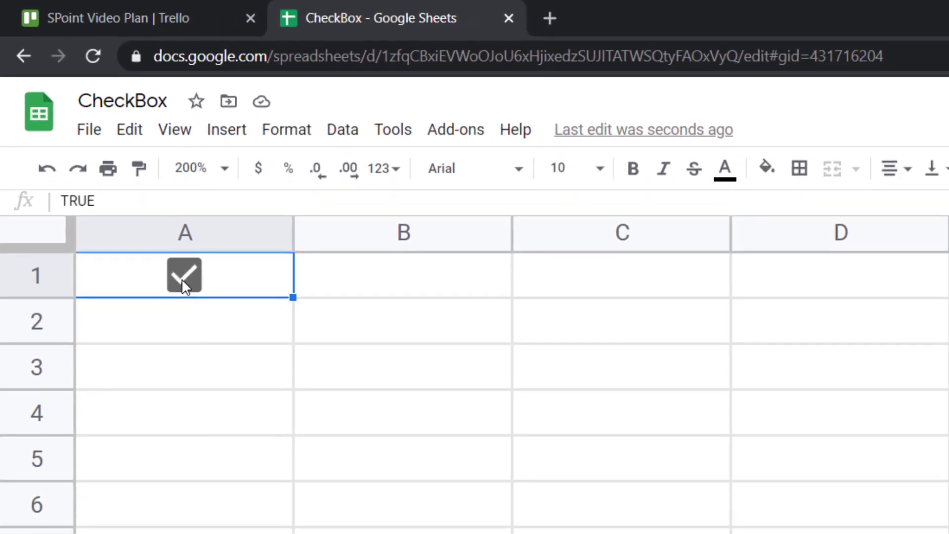
click(256, 391)
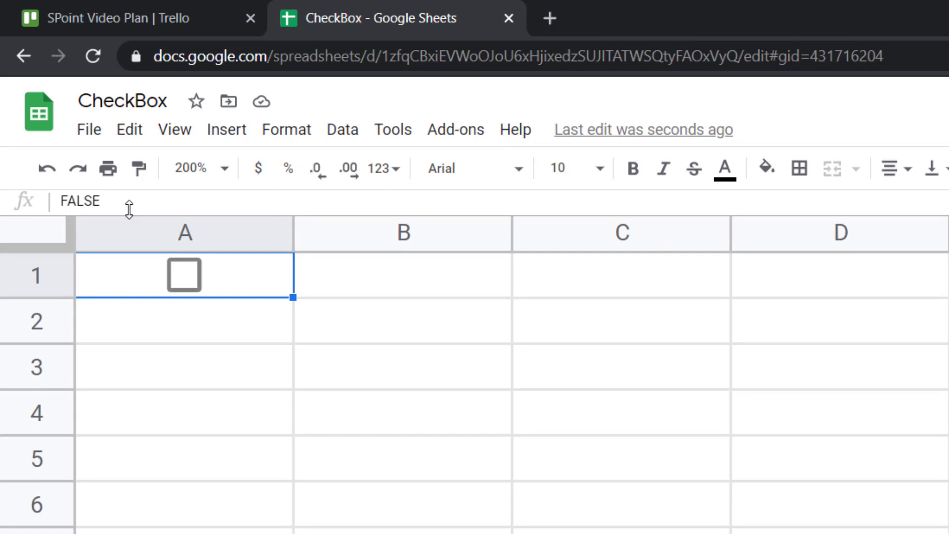
- Tick the A1 checkbox and give cell A1 a yellow fill
click(188, 278)
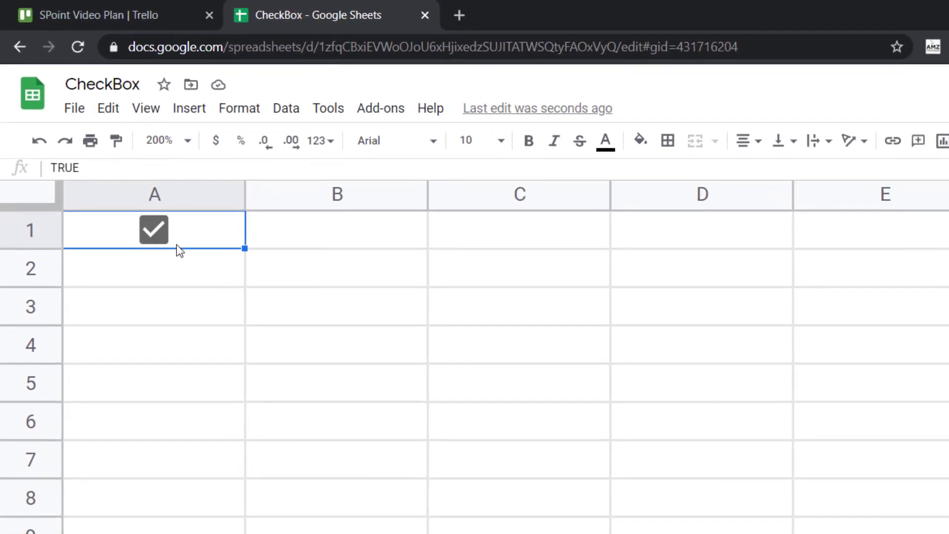
click(649, 148)
click(706, 221)
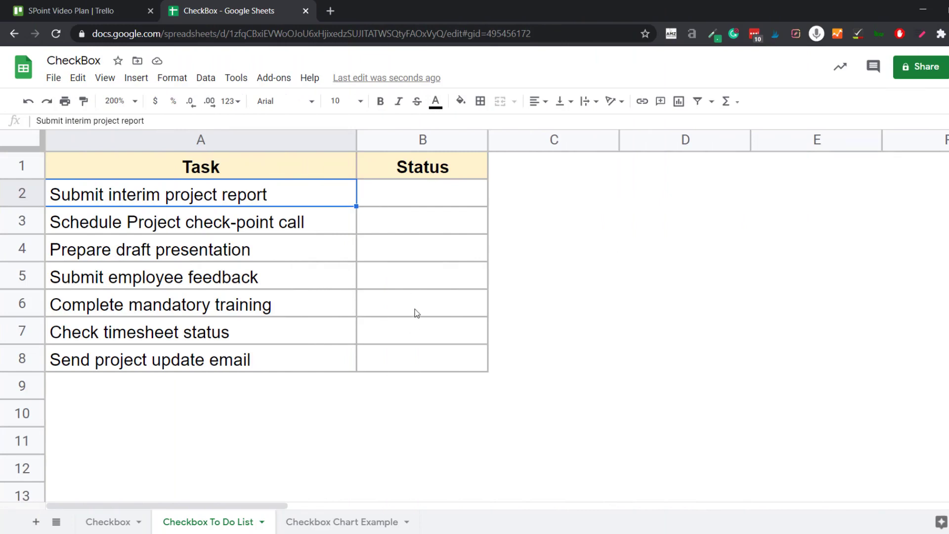
drag(427, 196, 416, 349)
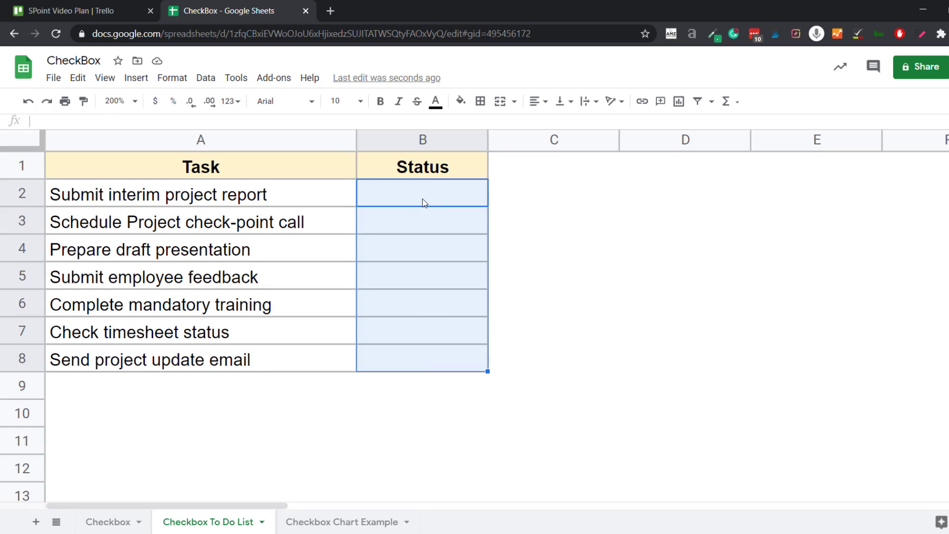
click(299, 192)
drag(379, 193, 379, 193)
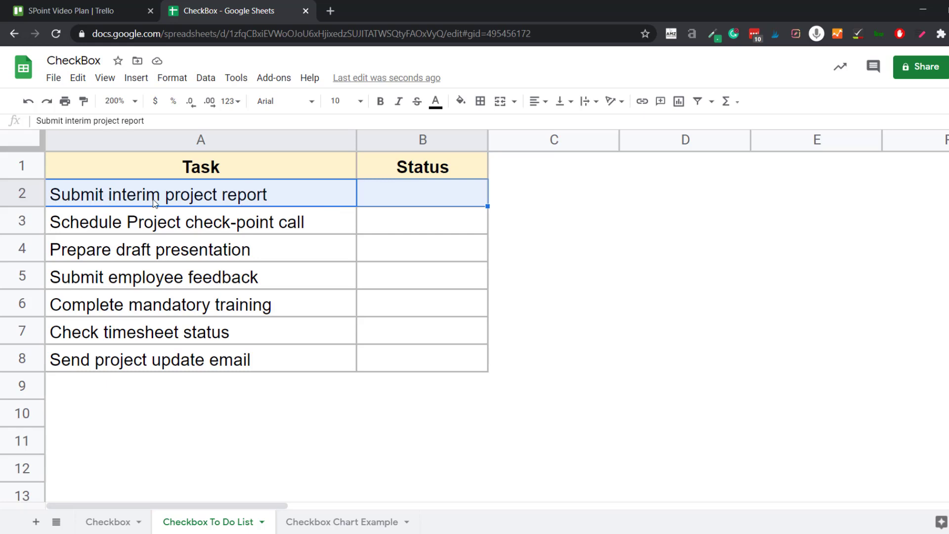
drag(384, 197, 394, 358)
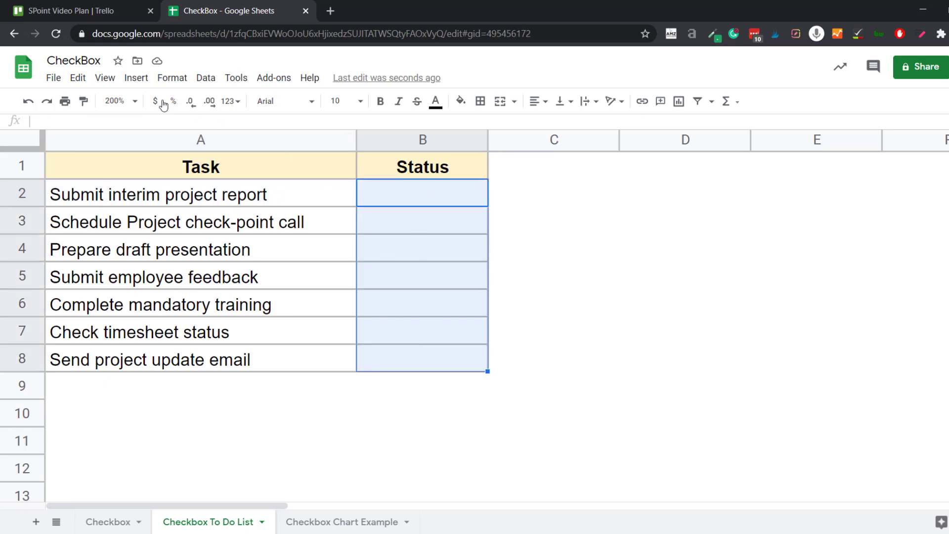
click(135, 78)
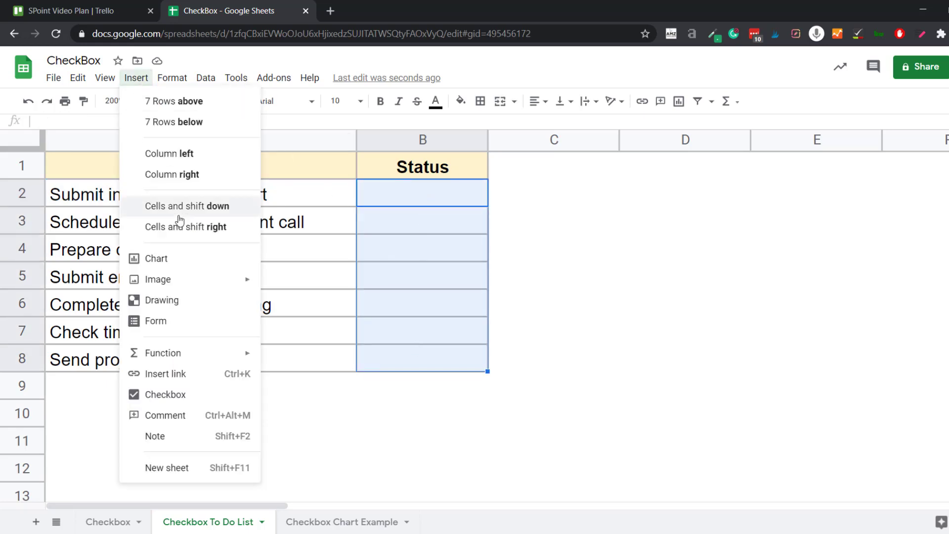
click(180, 395)
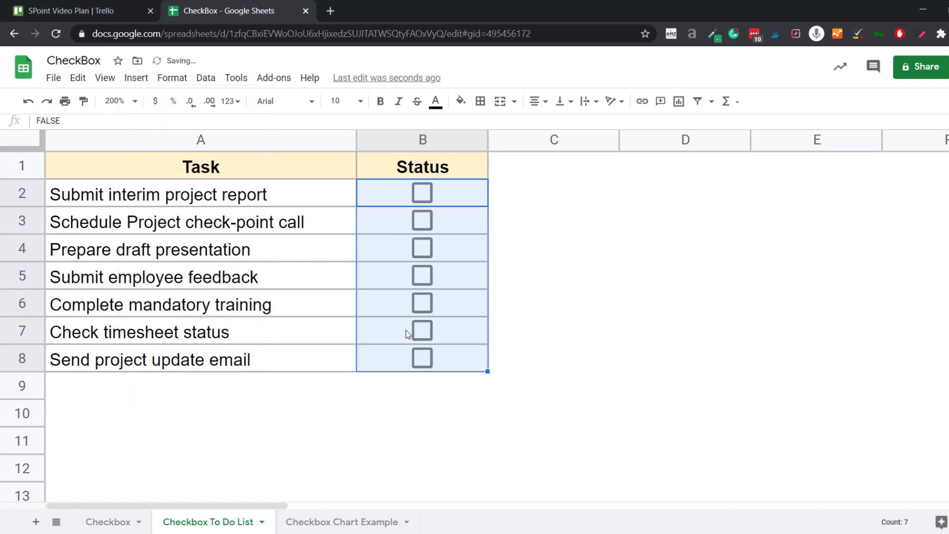
click(457, 199)
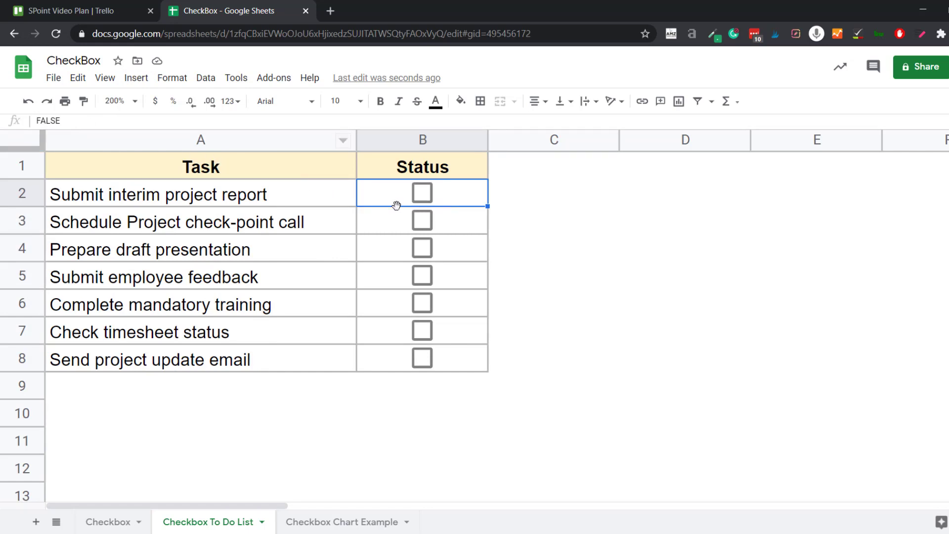
click(421, 197)
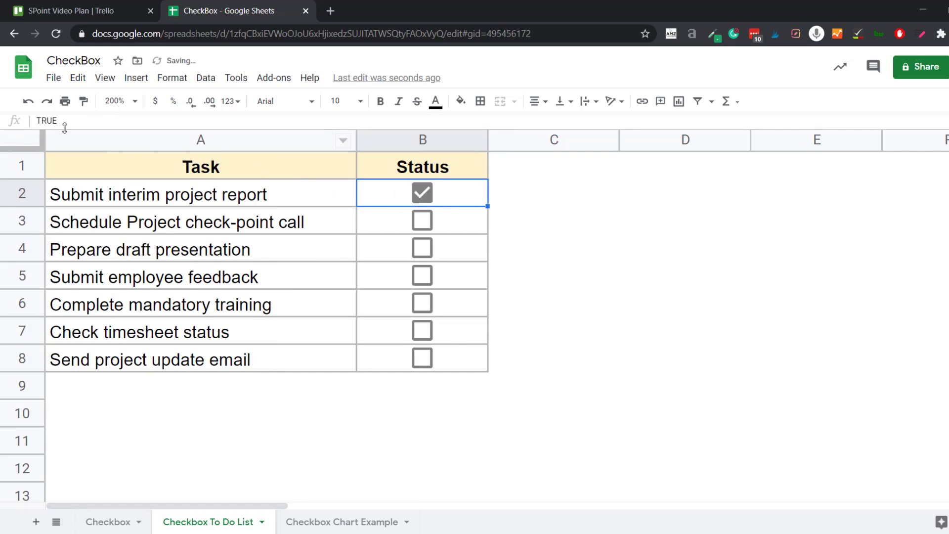
double_click(47, 120)
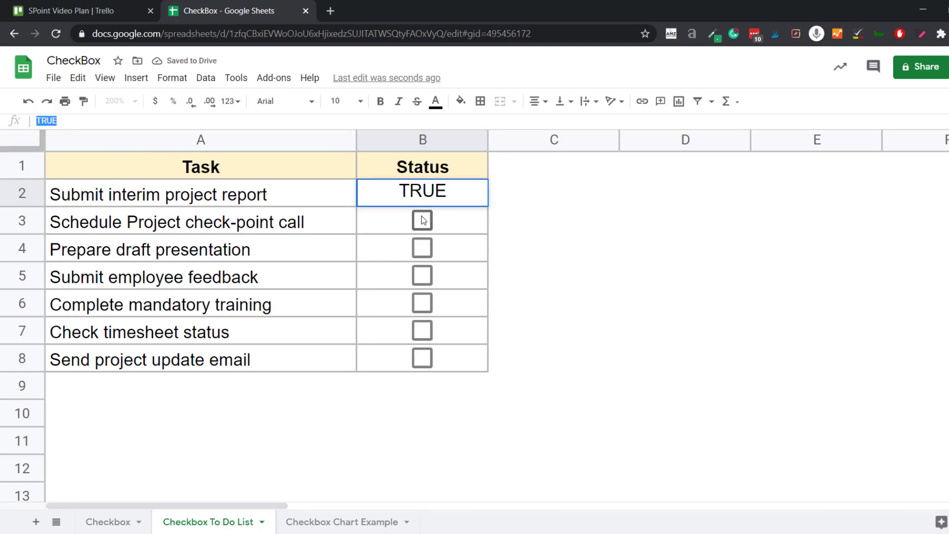
key(Escape)
click(423, 198)
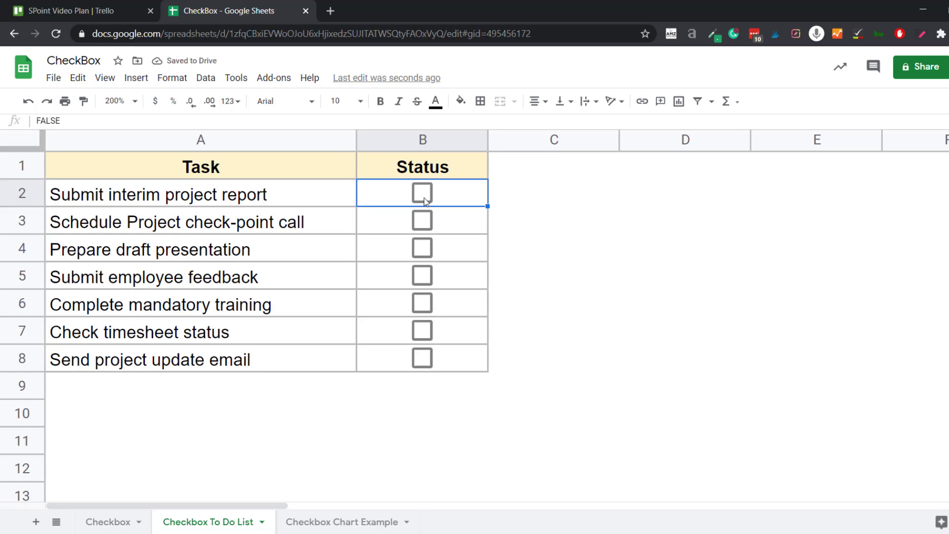
drag(295, 194, 375, 199)
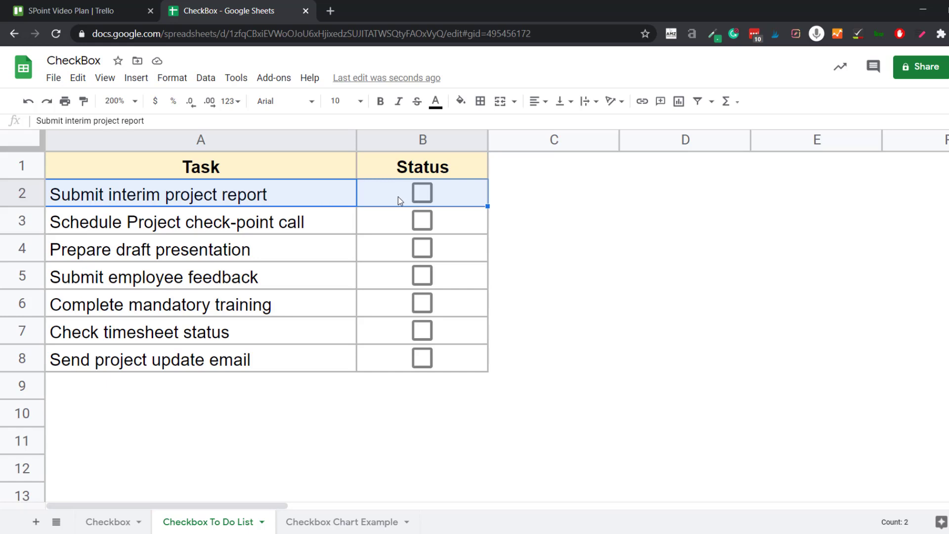
drag(341, 193, 399, 362)
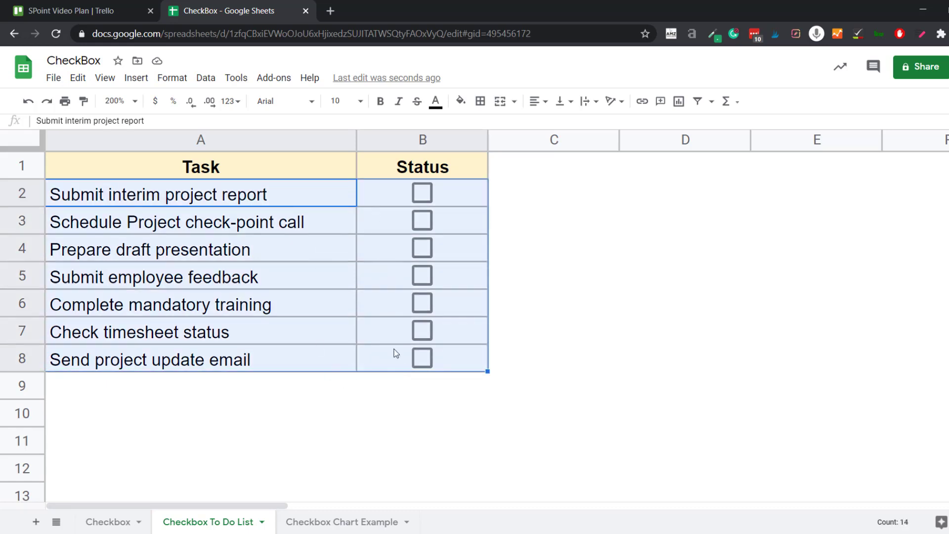
- Start a conditional formatting rule using the custom formula =$B2
click(172, 78)
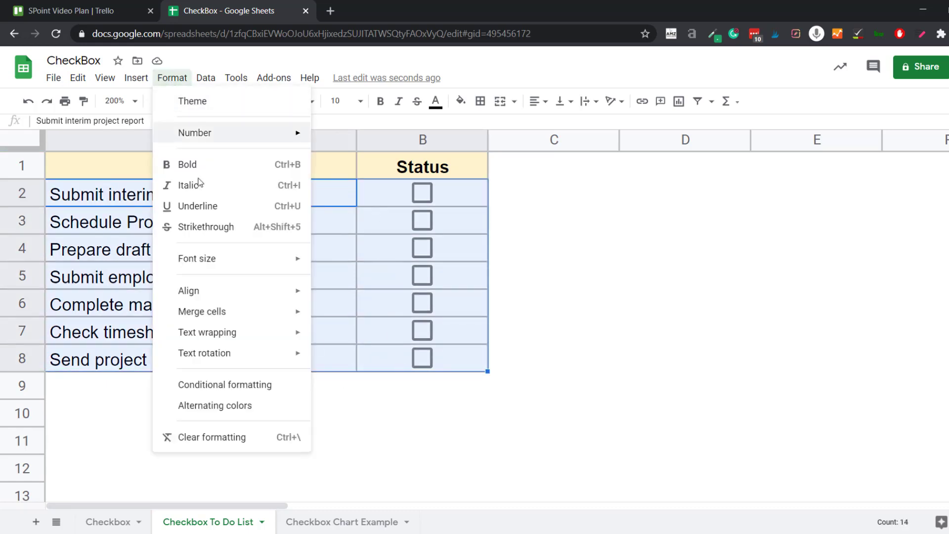
click(224, 384)
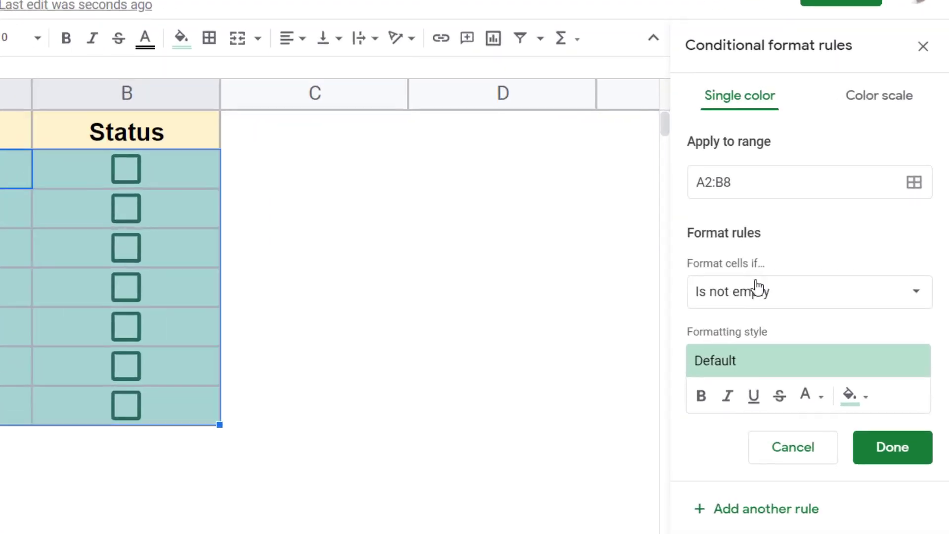
click(753, 319)
scroll(808, 471, down, 5)
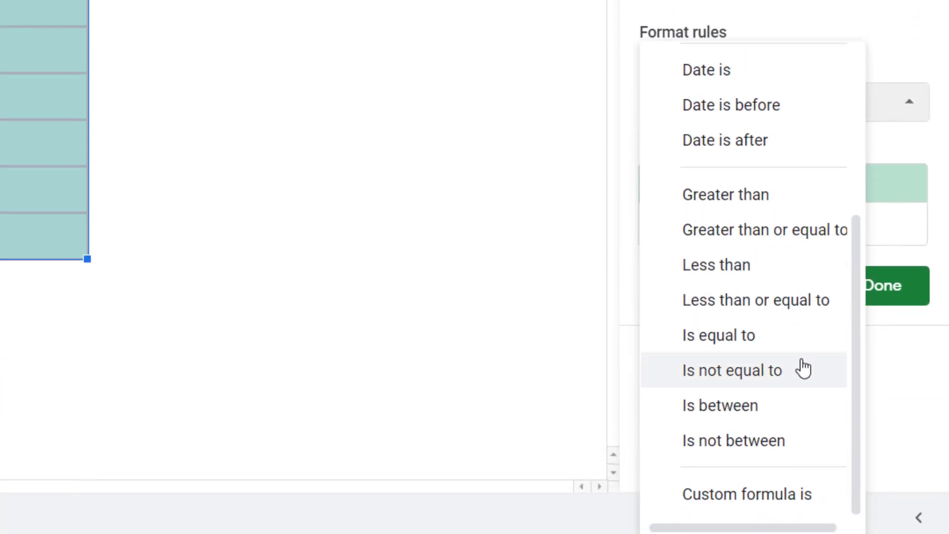
click(765, 508)
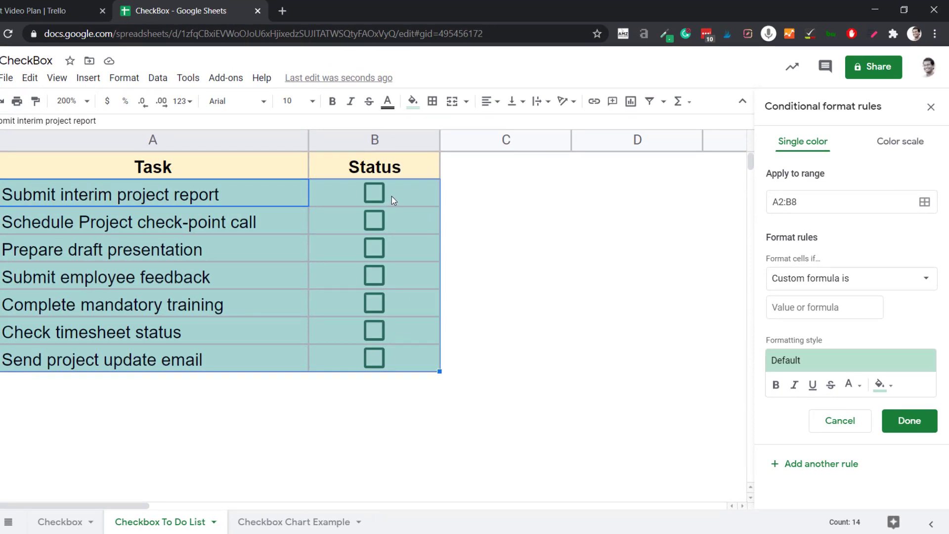
click(785, 310)
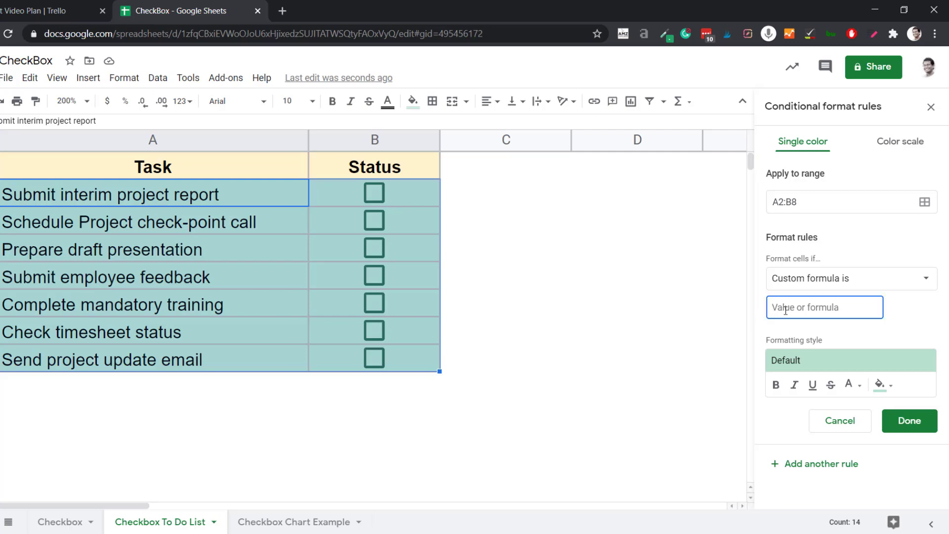
text(=)
text($B)
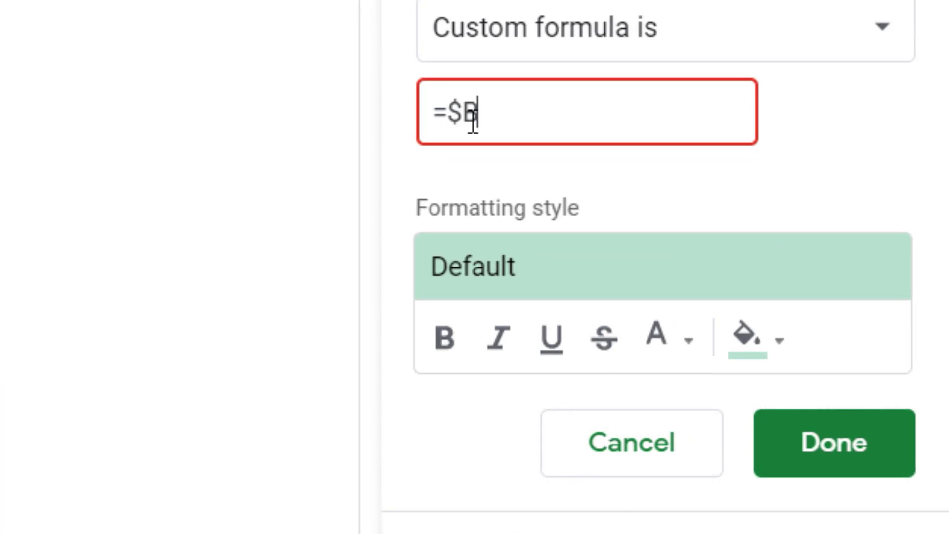
text(2)
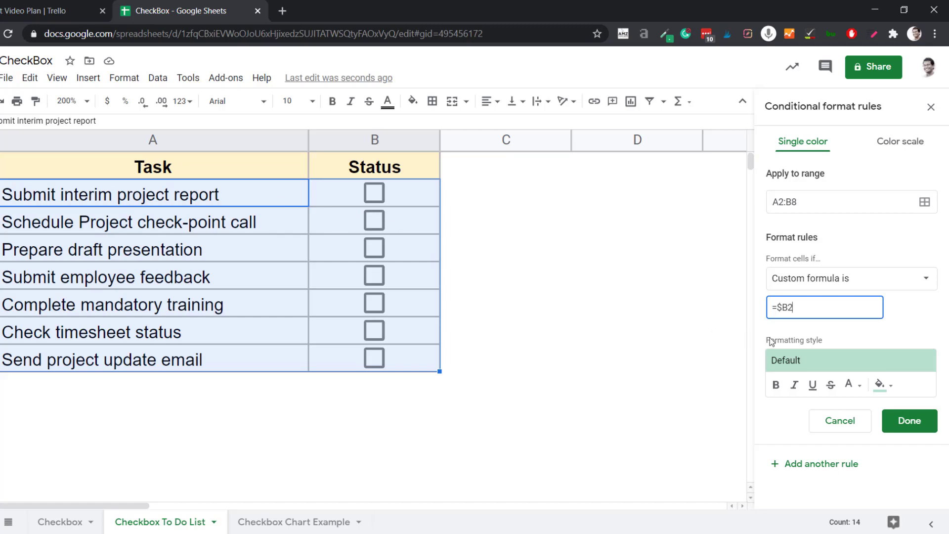
- Set the rule's formatting style to strikethrough and save the rule
click(890, 391)
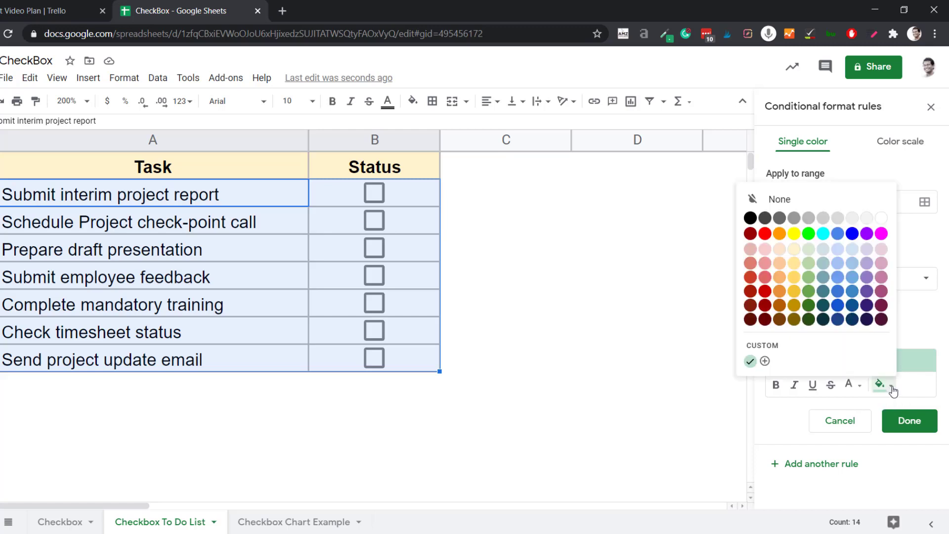
click(891, 391)
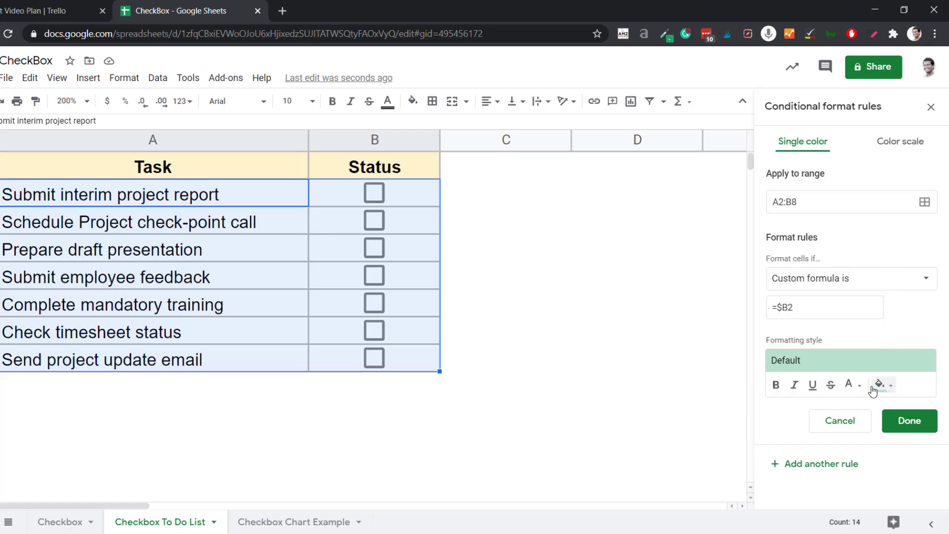
click(830, 386)
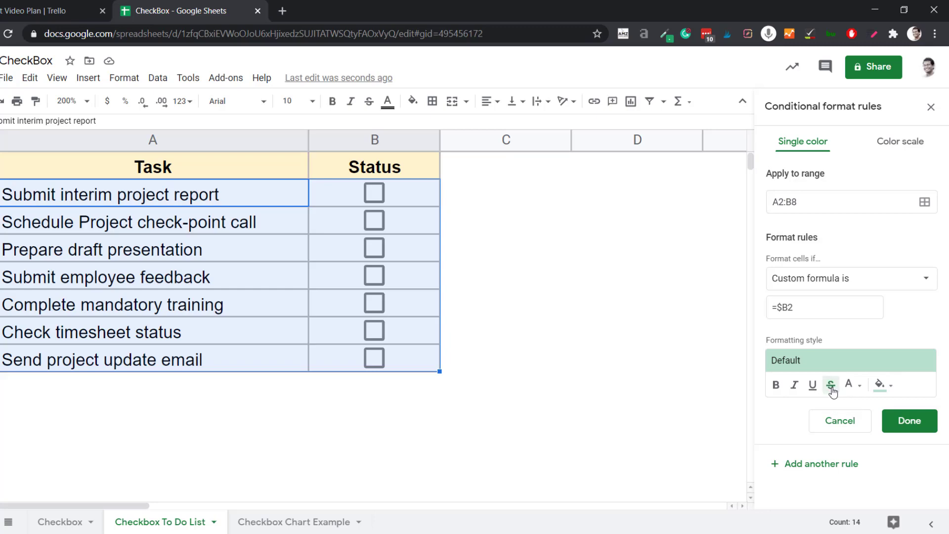
click(926, 425)
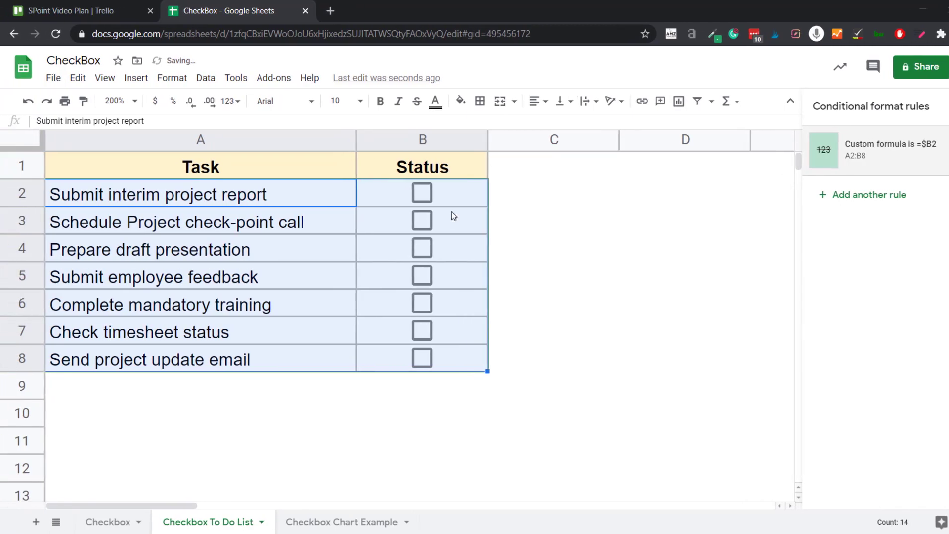
- Tick the report, presentation and email tasks, leaving the timesheet task unticked
click(426, 195)
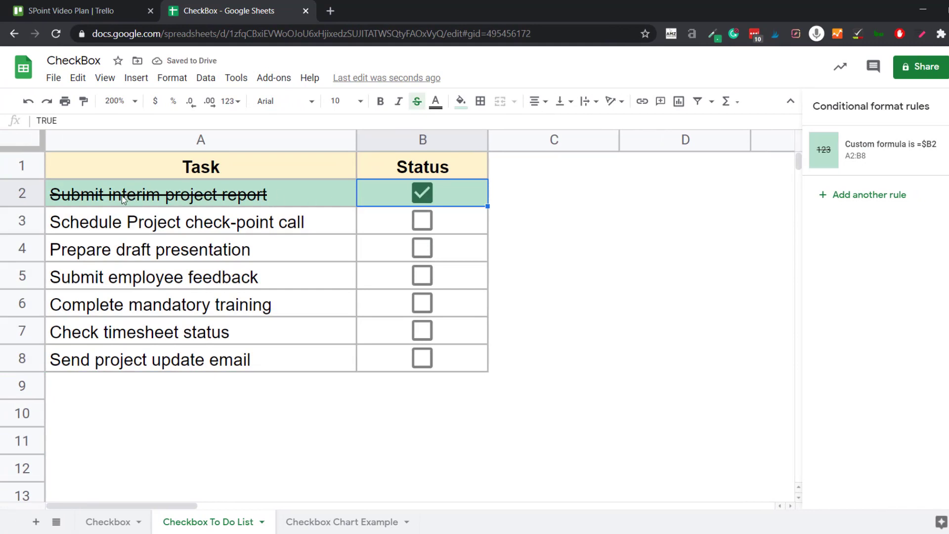
click(422, 247)
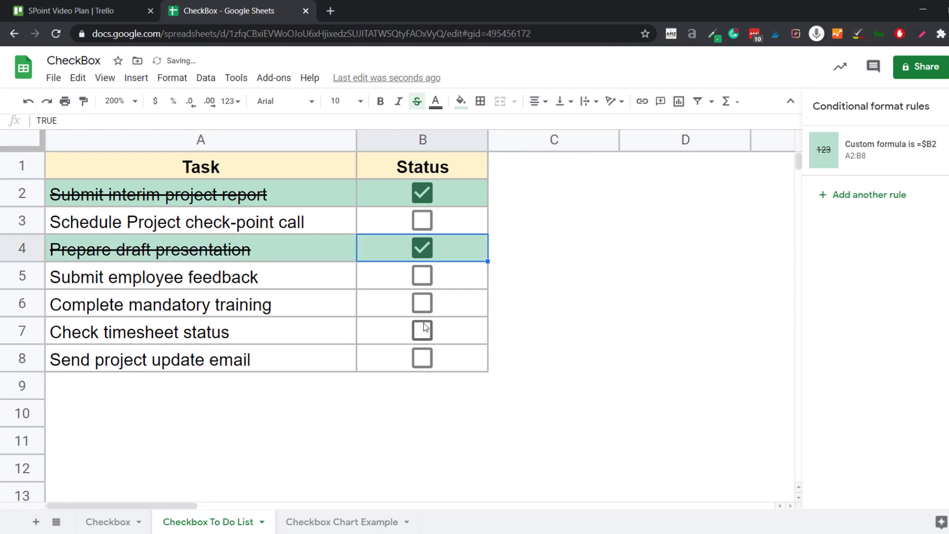
click(424, 328)
click(423, 355)
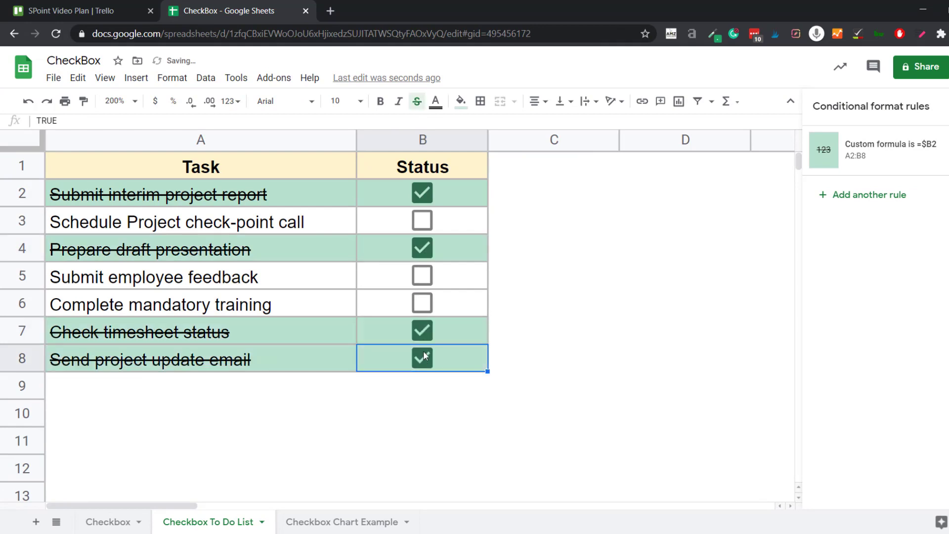
click(424, 330)
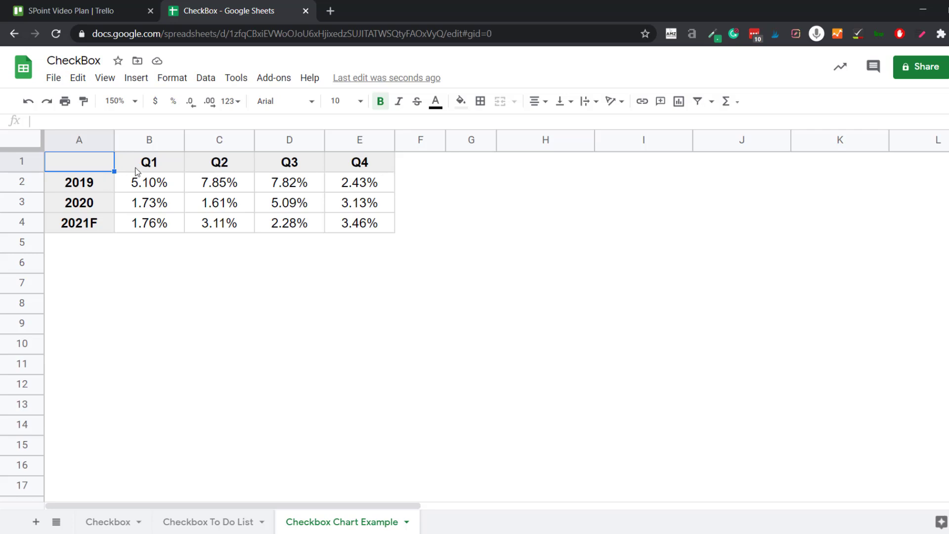
- Select the quarterly table A1:E4 and insert a chart from it
drag(164, 166, 359, 168)
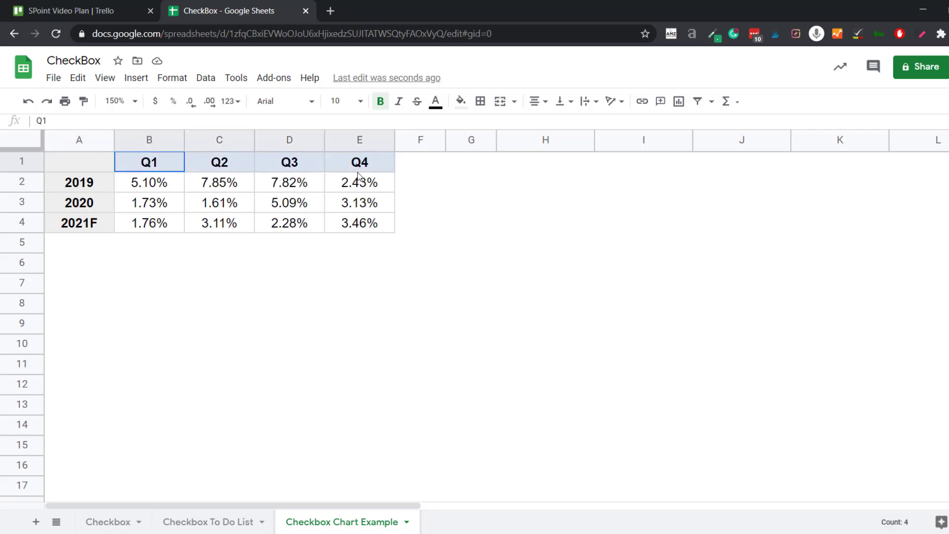
click(94, 184)
click(94, 207)
click(94, 226)
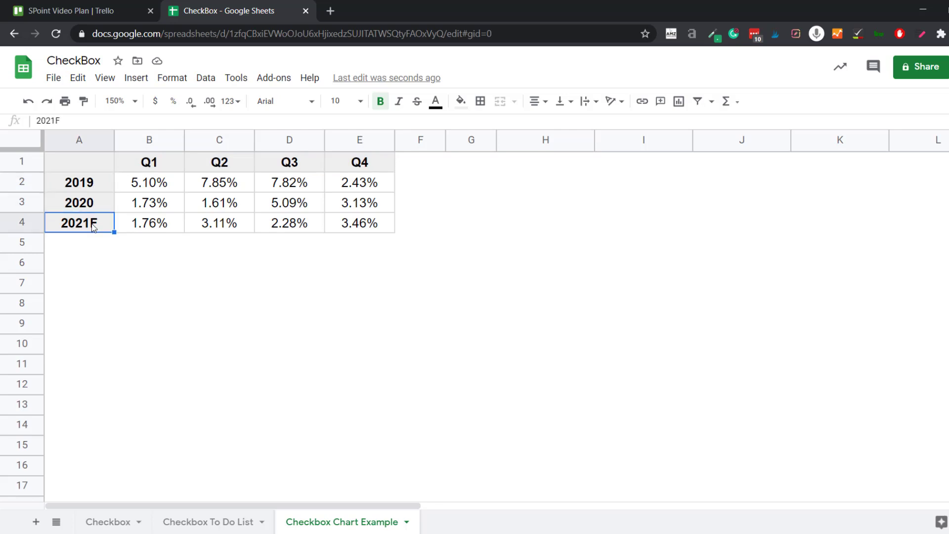
drag(99, 165, 336, 224)
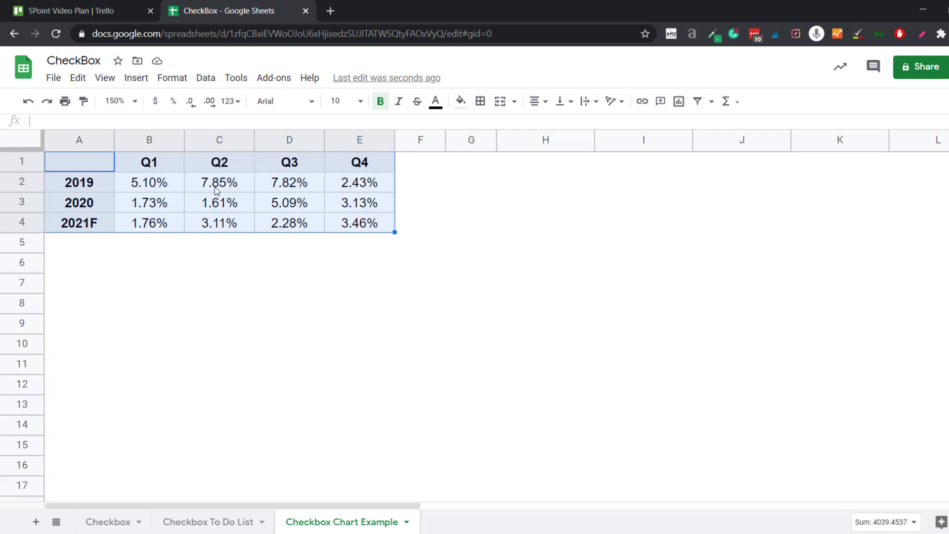
click(140, 82)
click(190, 267)
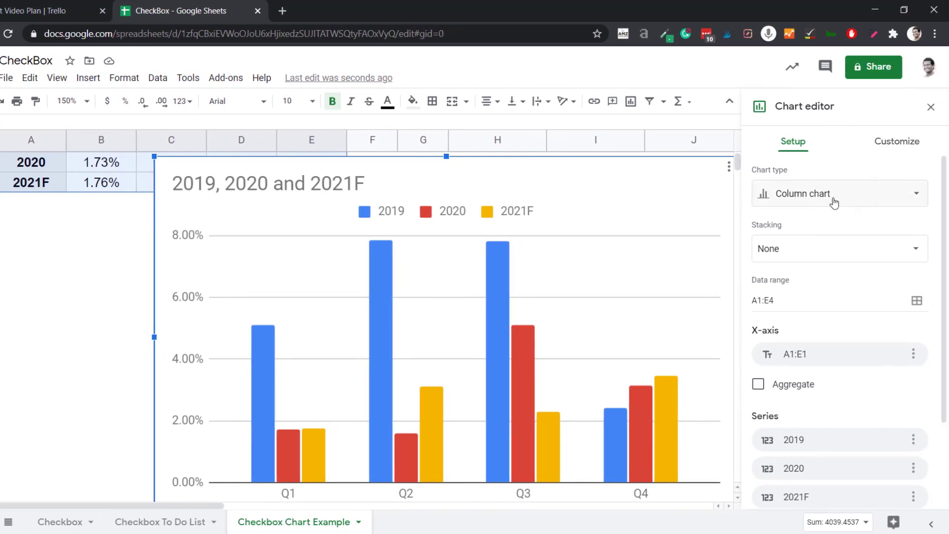
- Change the chart type to a combo chart
click(859, 199)
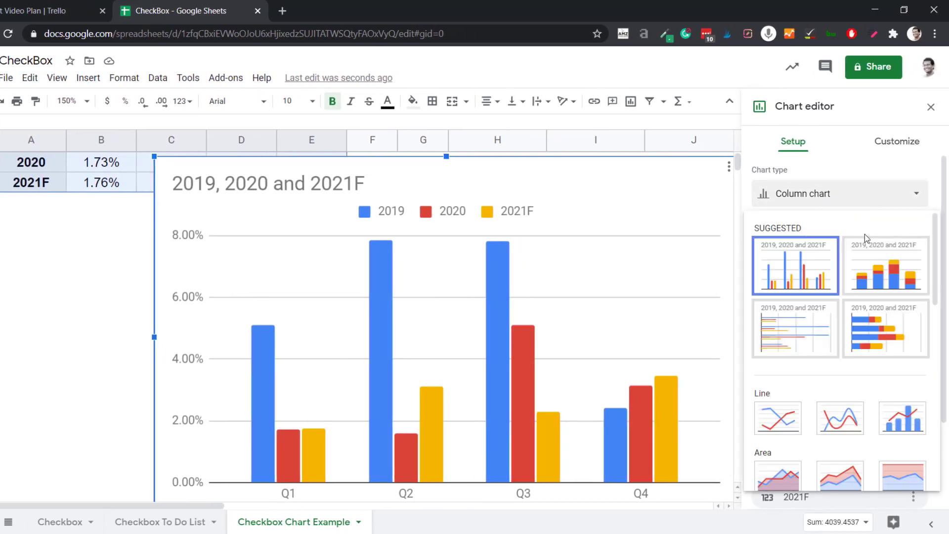
click(903, 423)
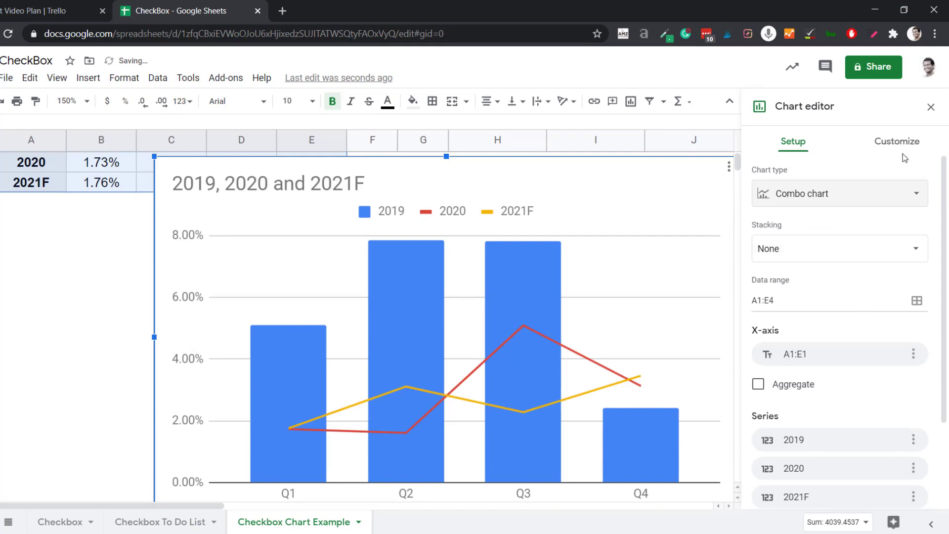
click(930, 109)
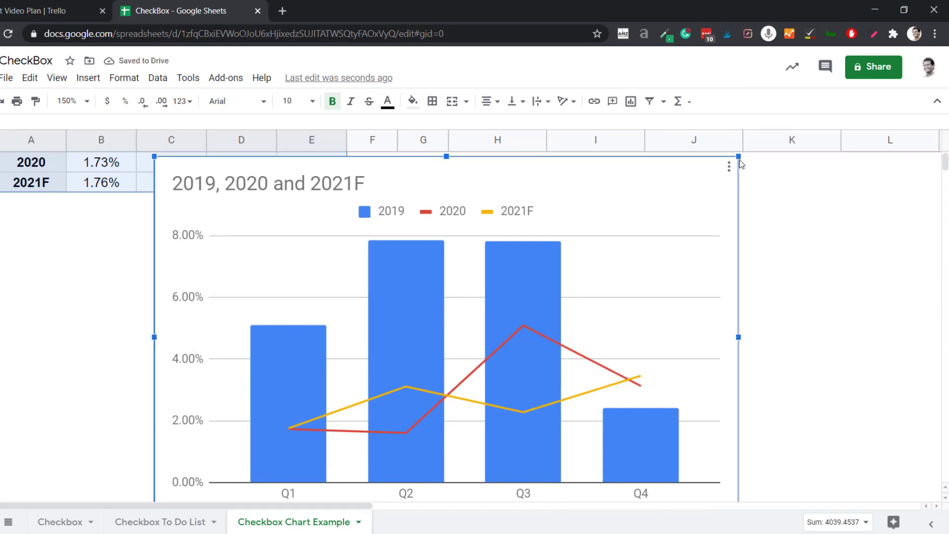
- Shrink the chart beside the table, then delete it
drag(738, 157, 803, 192)
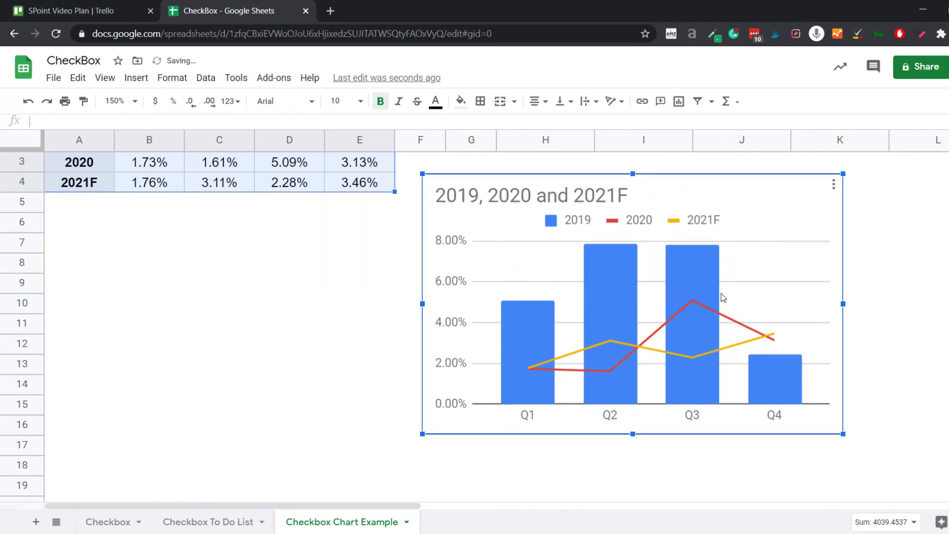
scroll(321, 314, up, 2)
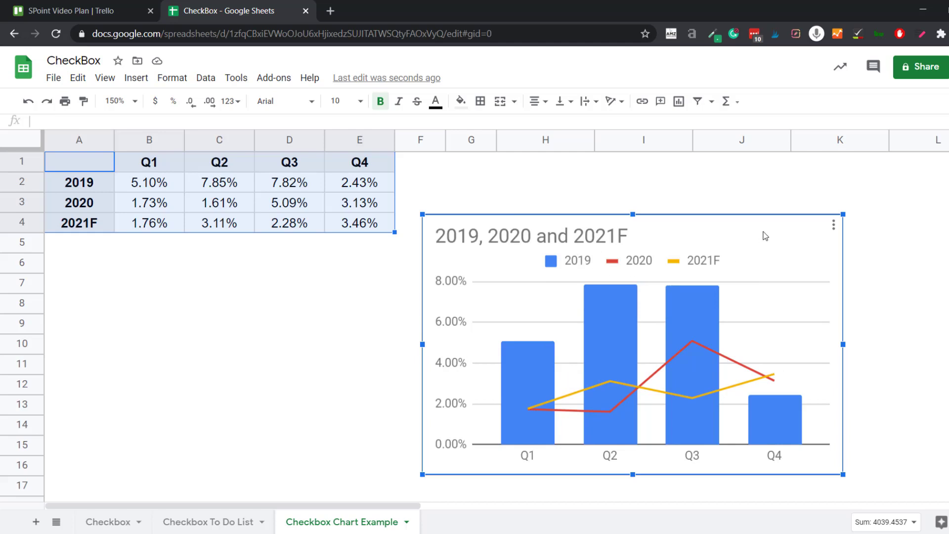
key(Delete)
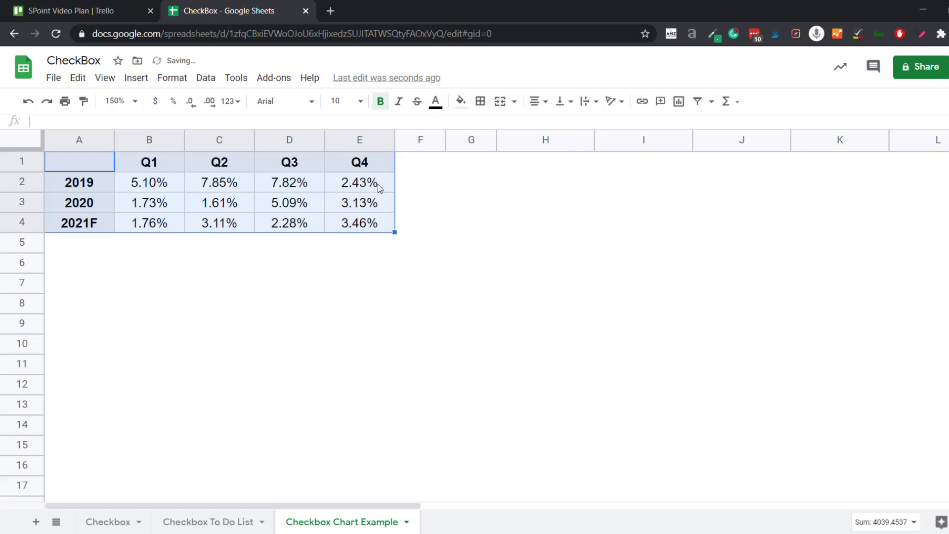
- Enter the labels 2020 in H1 and 2021F in I1
click(525, 168)
text(2020)
key(Return)
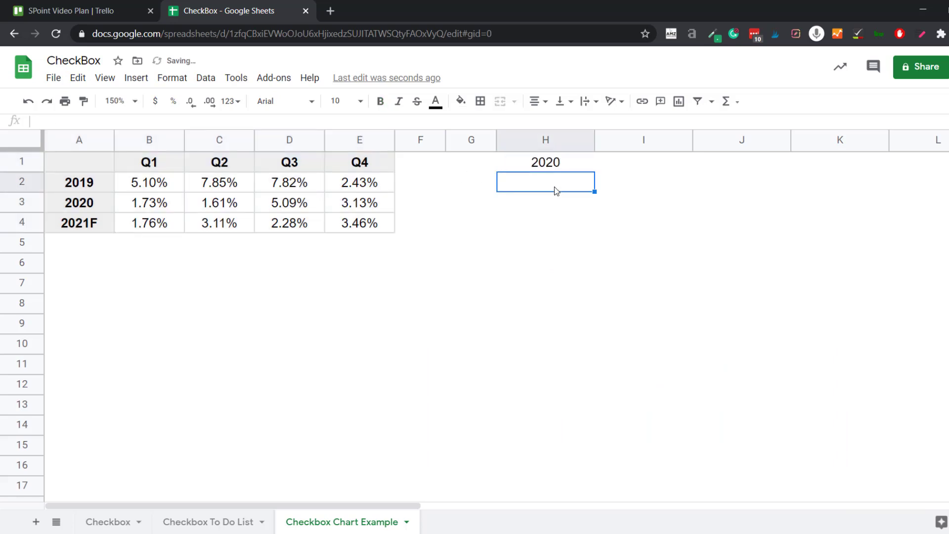
key(Up)
key(Right)
text(2021F)
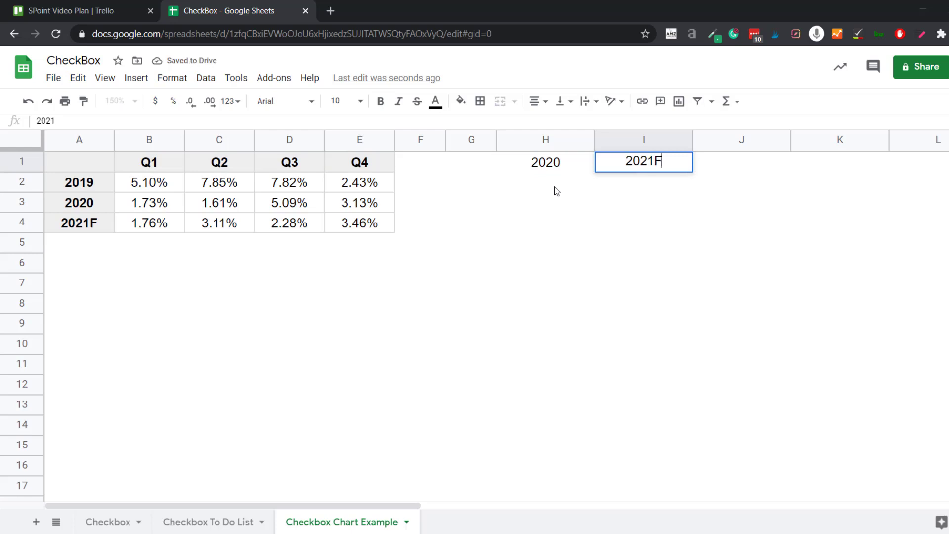
key(Return)
- Insert checkboxes in H2:I2 and make the H1:I1 labels bold
shift+click(556, 192)
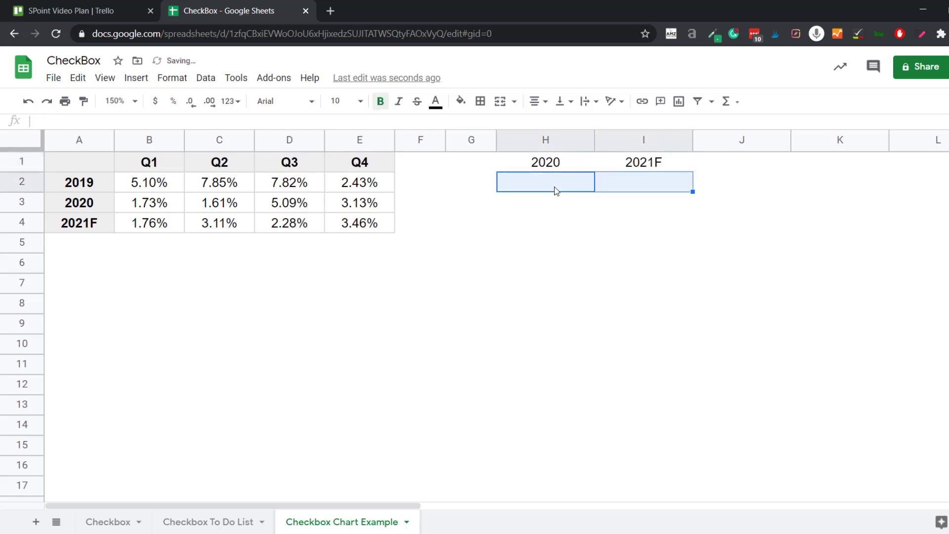
click(141, 78)
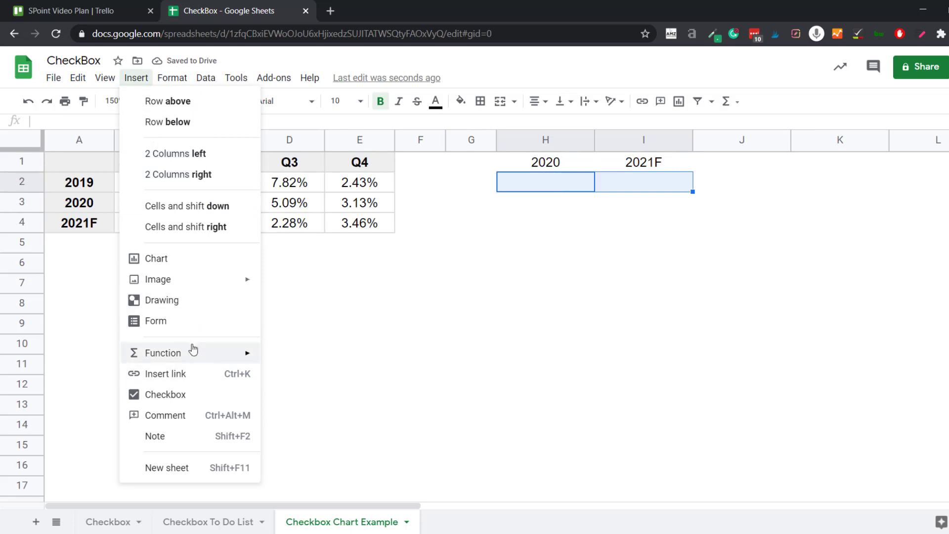
click(186, 393)
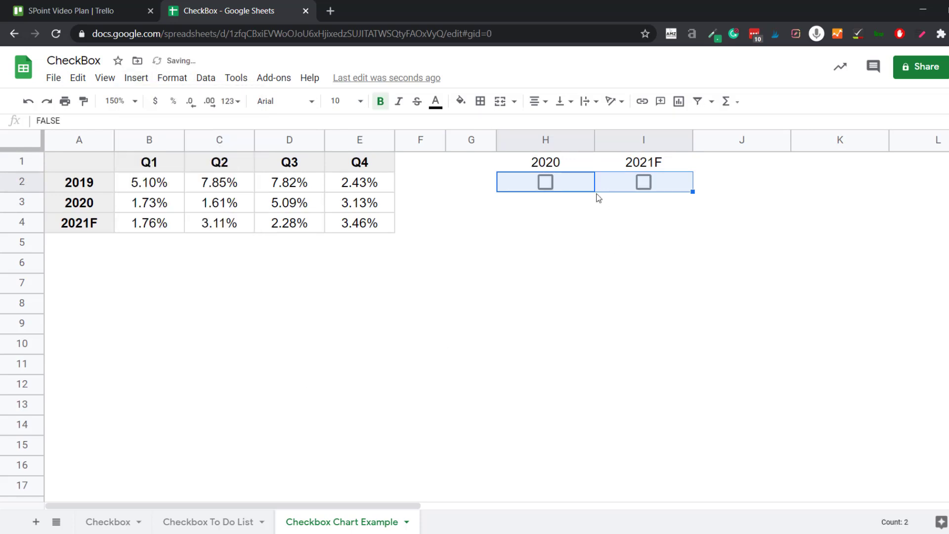
drag(589, 165, 630, 164)
key(ctrl+b)
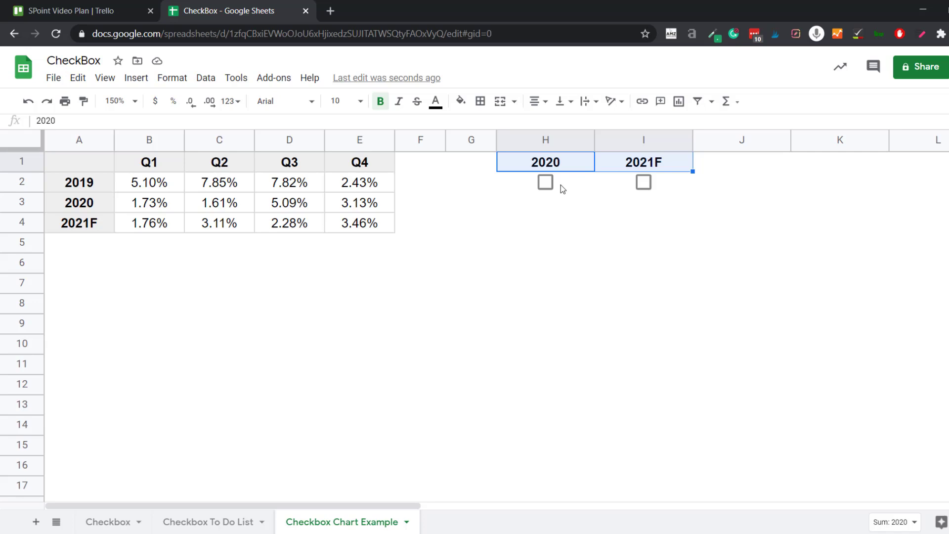
drag(88, 167, 339, 224)
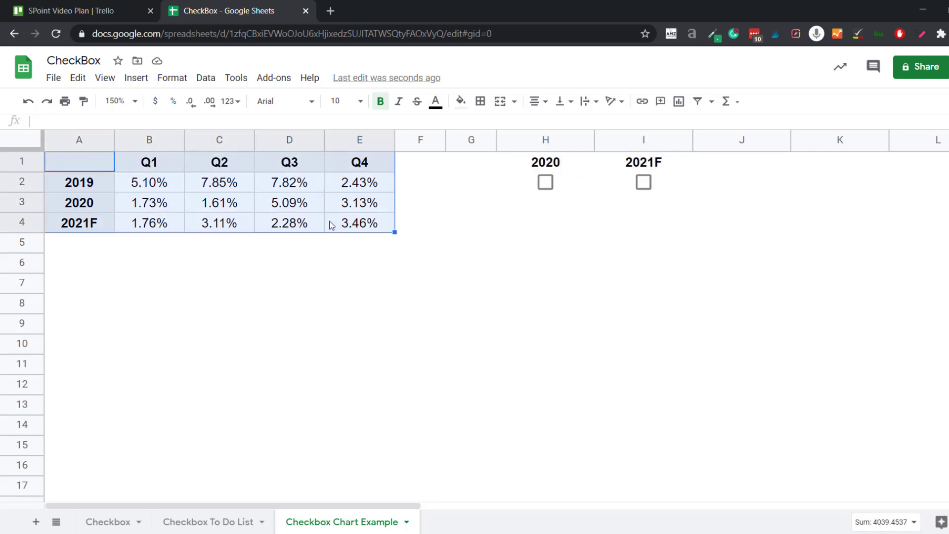
- Paste a copy of the quarterly table at A7 and clear its values in B8:E10
key(ctrl+c)
click(58, 284)
key(ctrl+v)
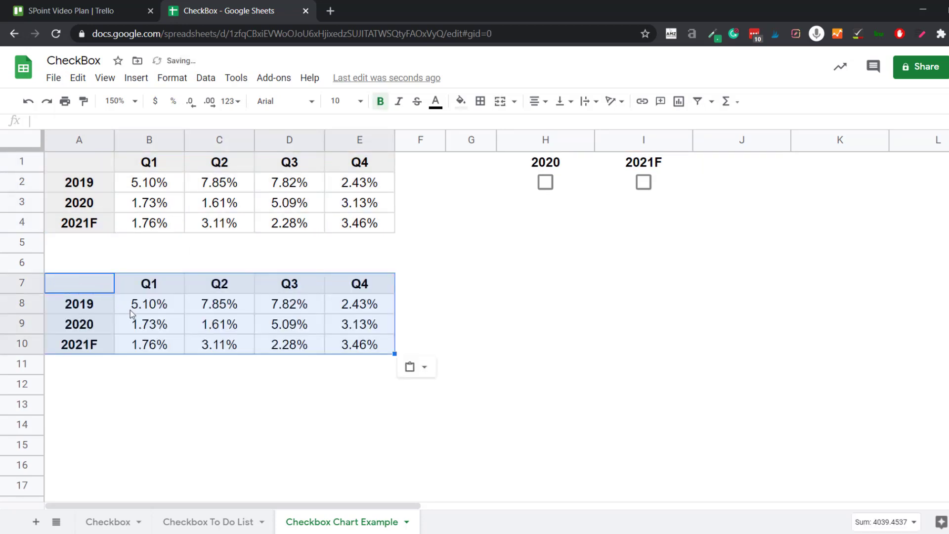
drag(139, 306, 333, 347)
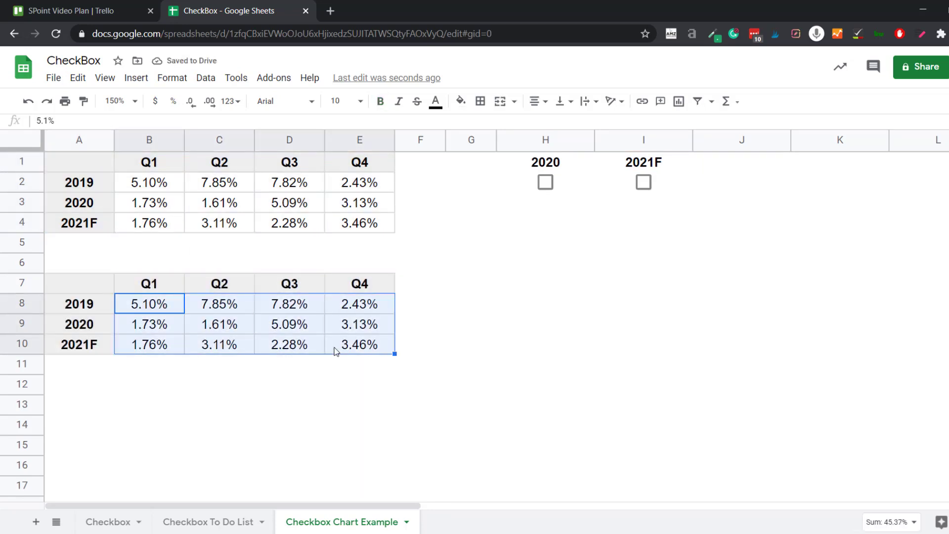
key(Delete)
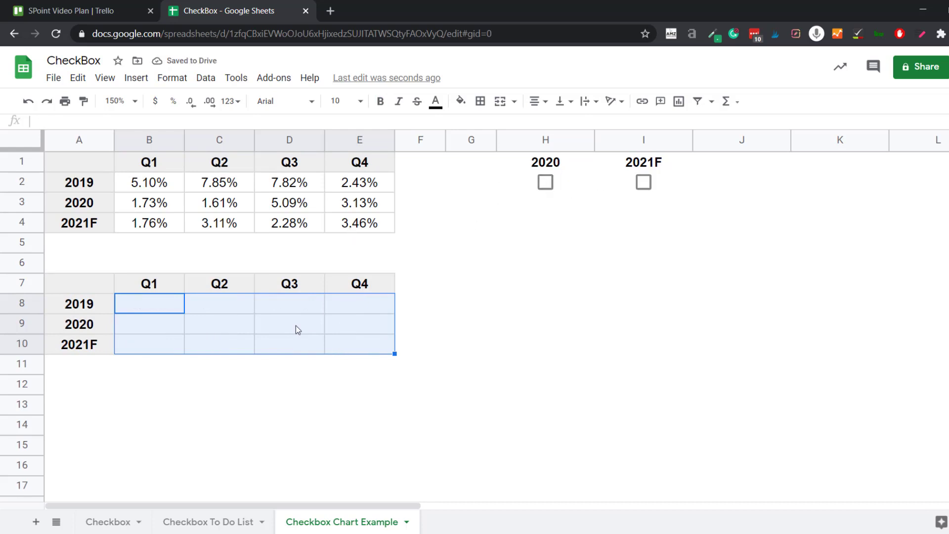
drag(150, 326, 341, 333)
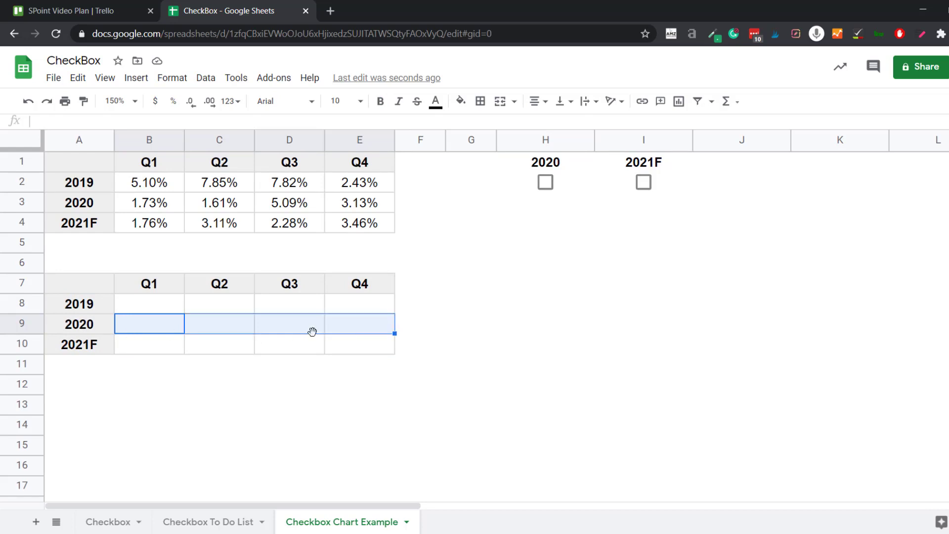
click(159, 308)
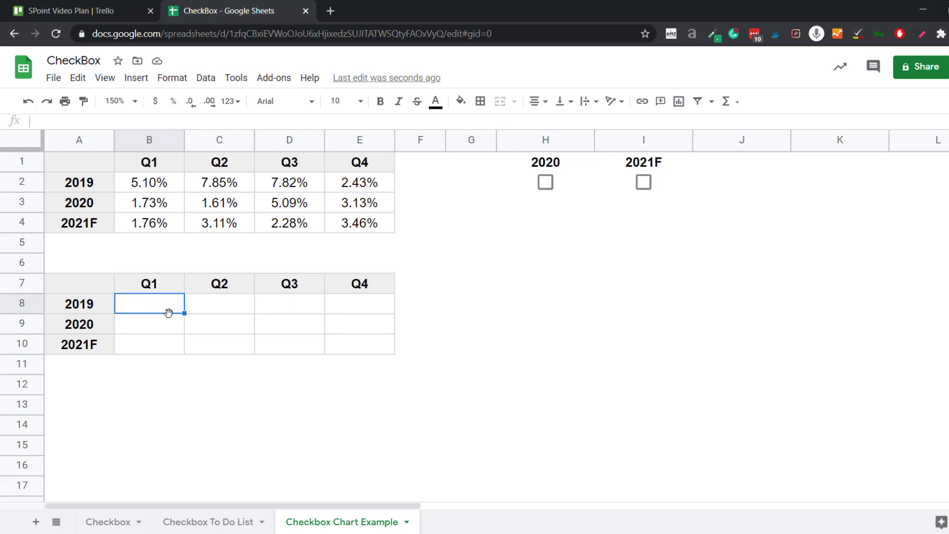
- Enter =B2 in B8 and paste the formula across B8:E8
text(=)
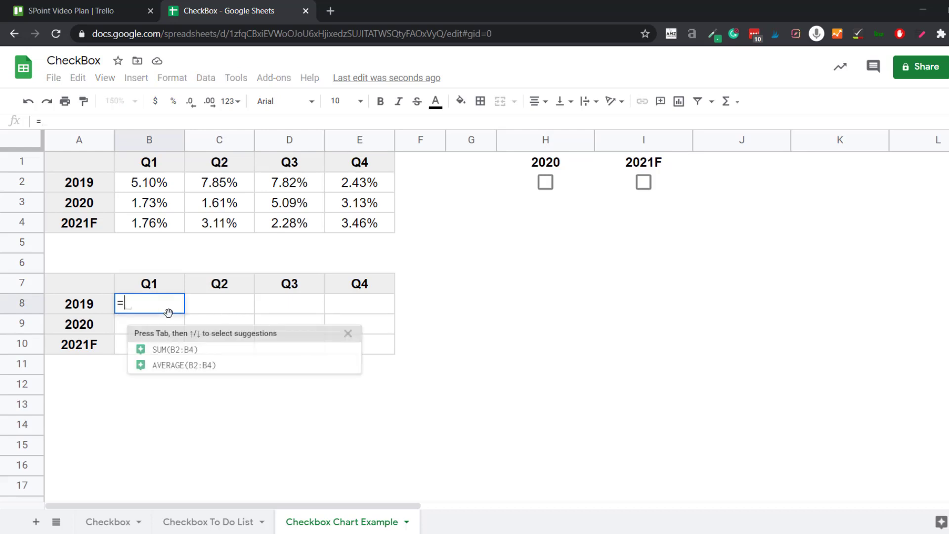
click(159, 188)
key(Return)
key(Up)
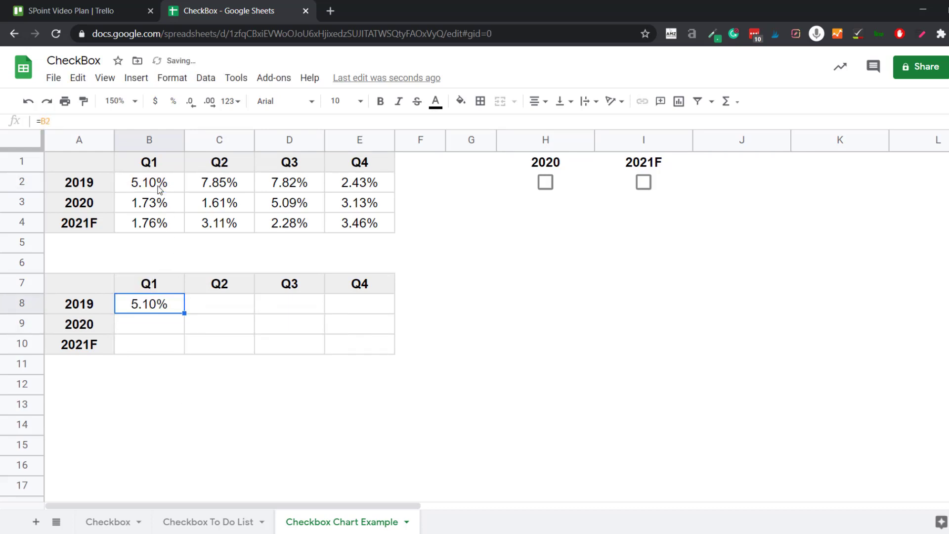
key(Right)
key(Left)
key(ctrl+c)
key(shift+Right)
key(shift+Right)
key(shift+Right)
key(ctrl+v)
drag(159, 184, 349, 190)
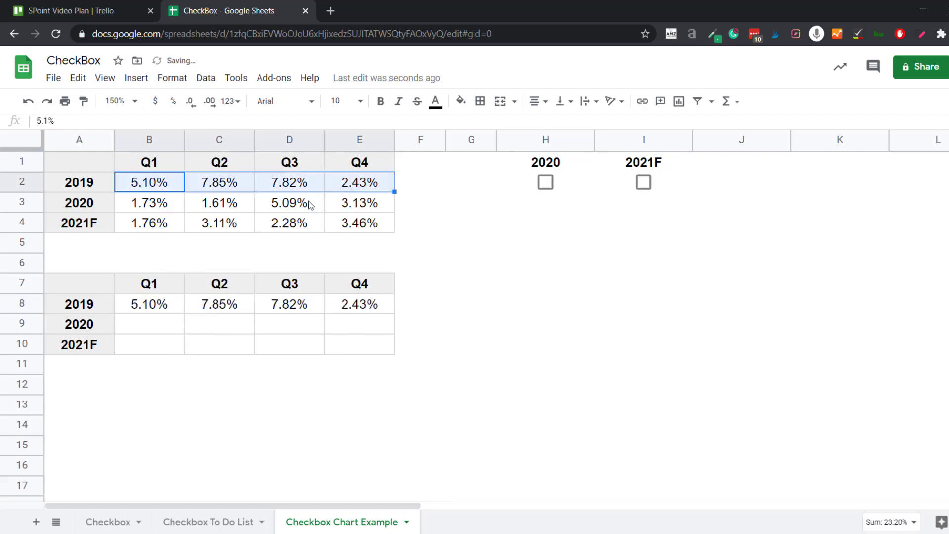
- Test the 2020 checkbox by ticking and unticking it, then return to B9
click(161, 325)
click(544, 183)
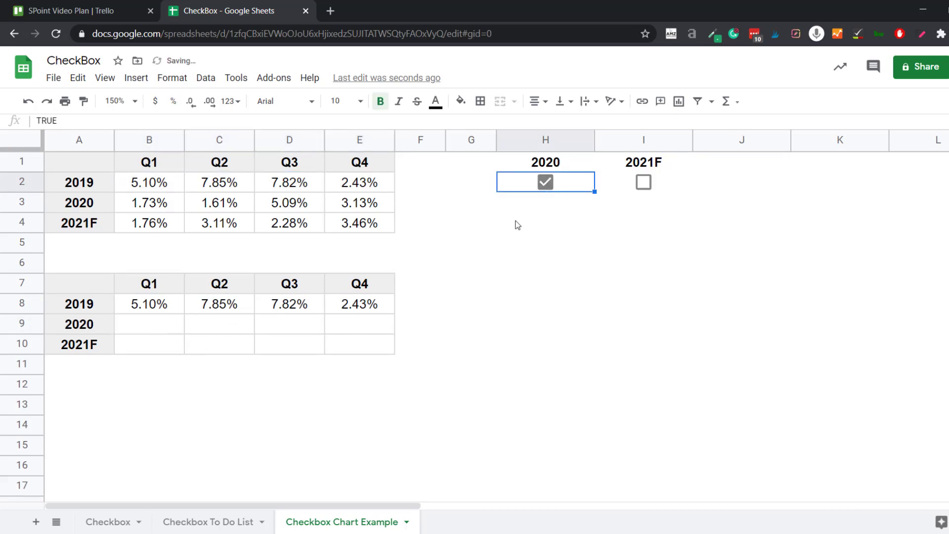
click(545, 182)
click(158, 326)
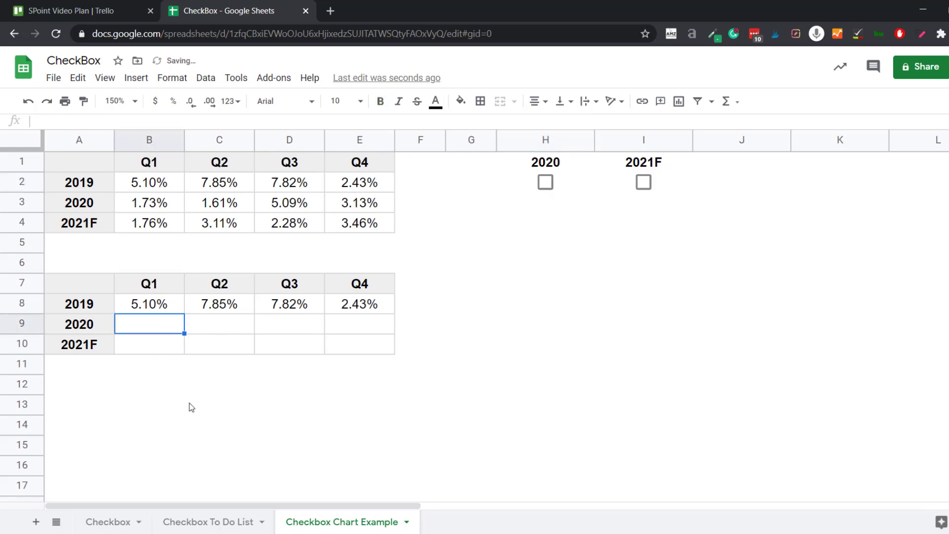
- Enter =IF($H$2,B3,"") in B9 so 2020 Q1 shows only when the 2020 box is ticked
text(=IF()
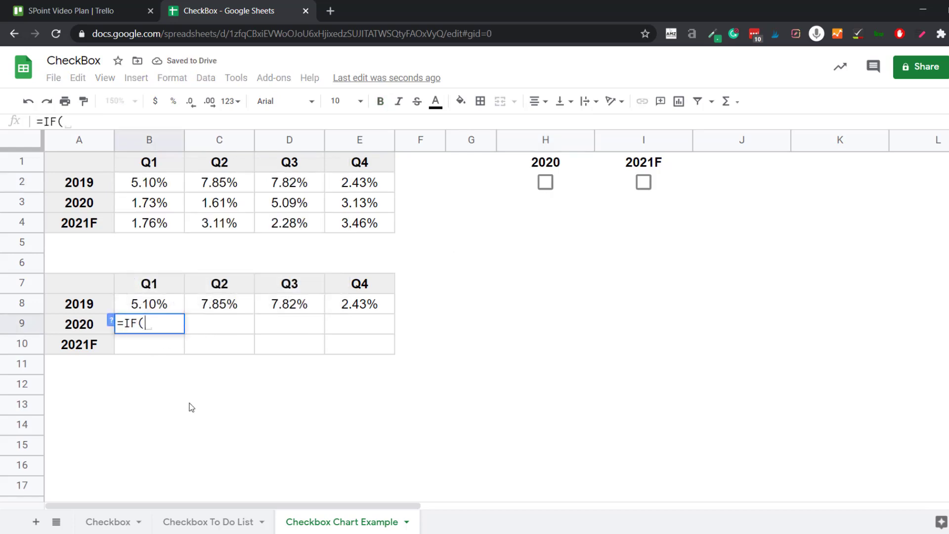
click(529, 182)
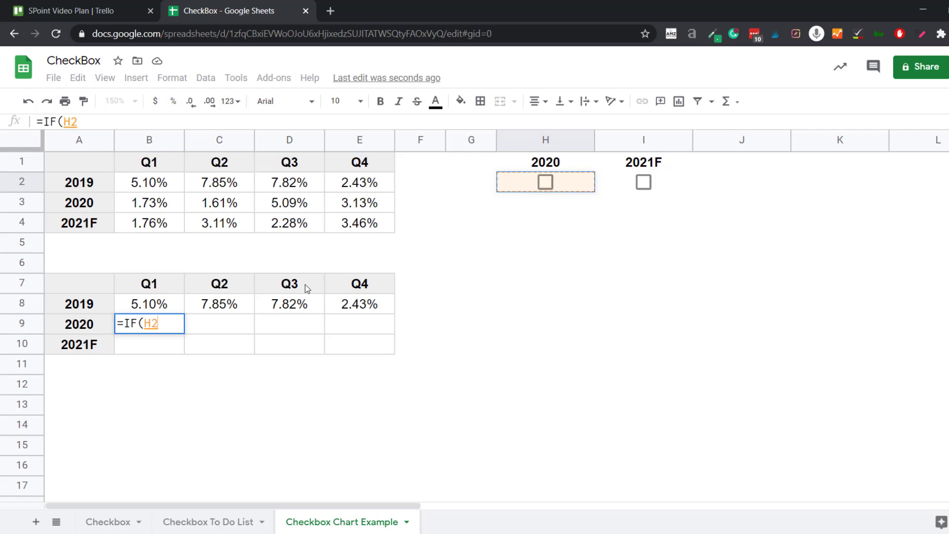
key(F4)
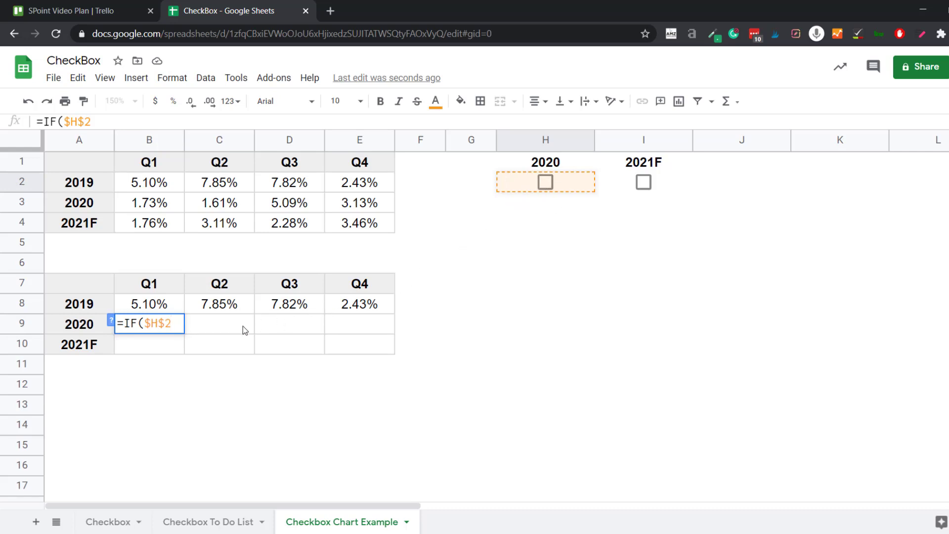
text(,)
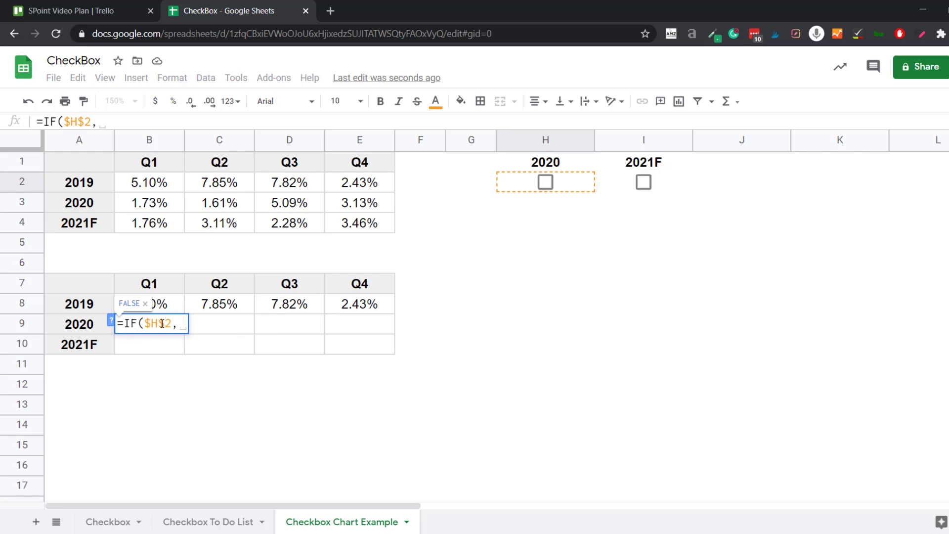
click(154, 209)
text(,"")
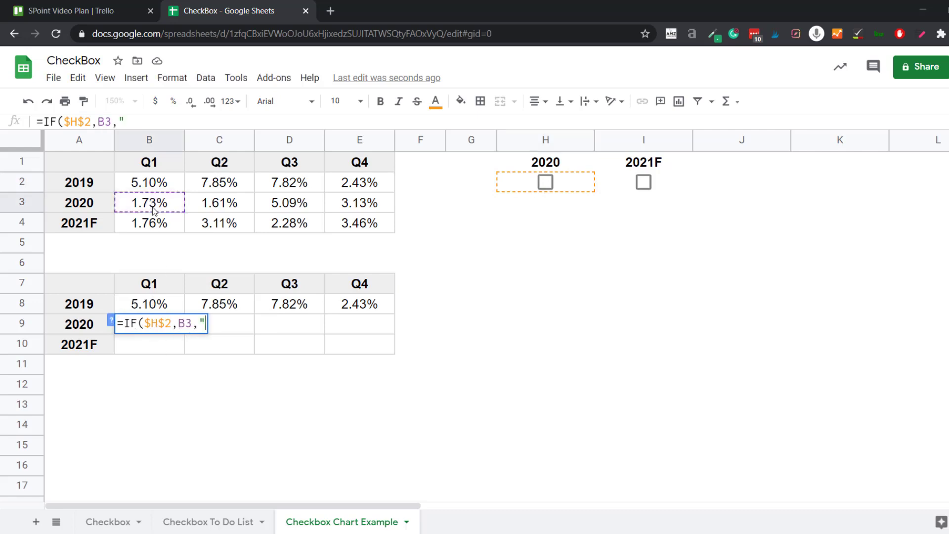
text())
key(Return)
- Fill the formula across B9:E9 and tick 2020, showing 1.73%, 1.61%, 5.09%, 3.13%
key(Up)
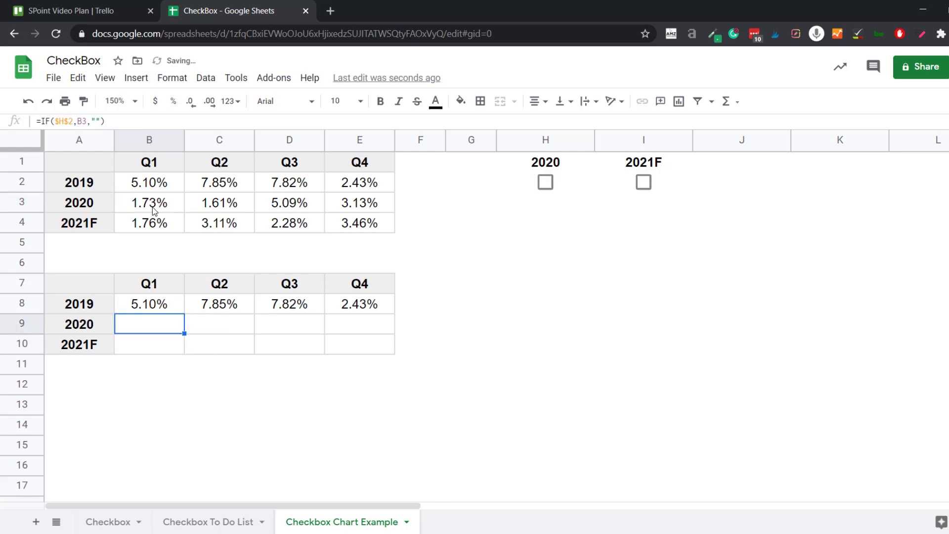
key(shift+Right)
key(shift+Right)
key(shift+Right)
key(ctrl+v)
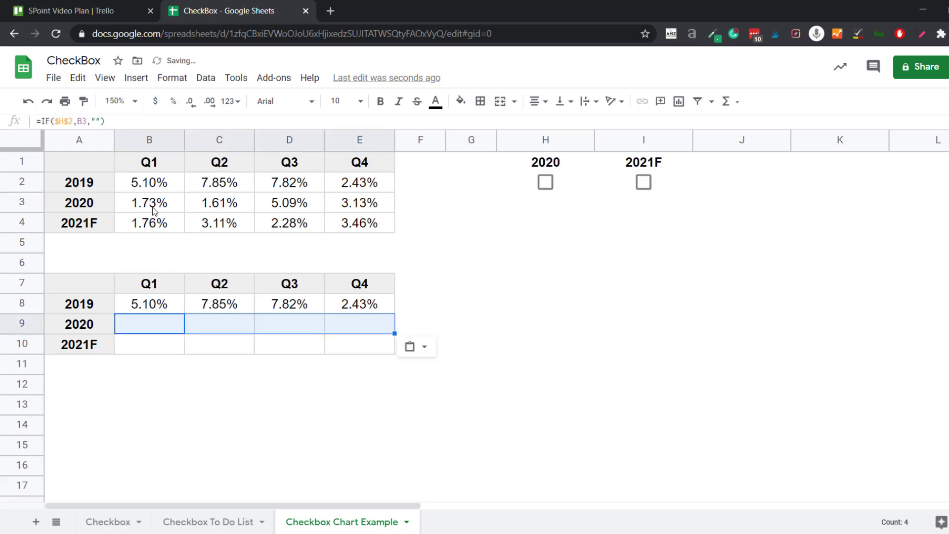
click(546, 183)
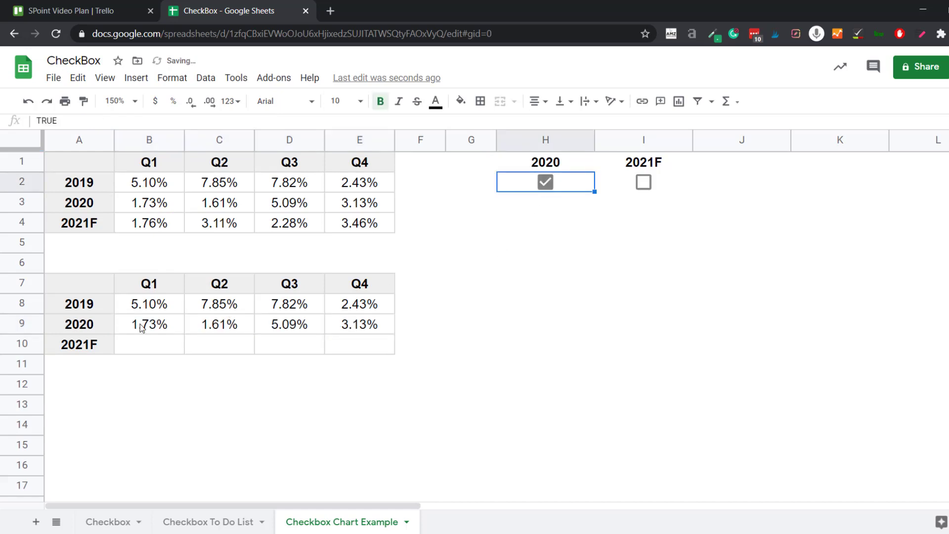
drag(142, 328, 307, 329)
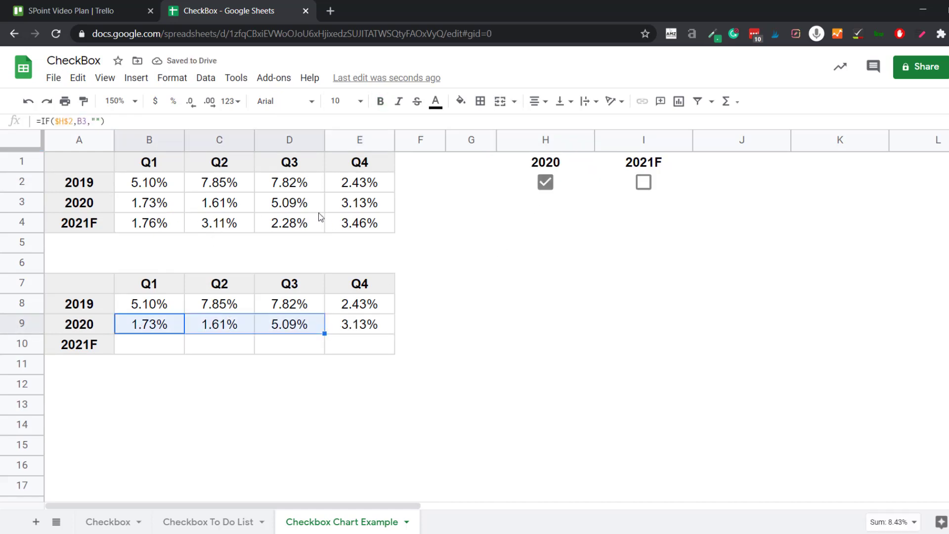
- Enter =IF($I$2,B4,"") in B10, tied to the 2021F checkbox
click(164, 346)
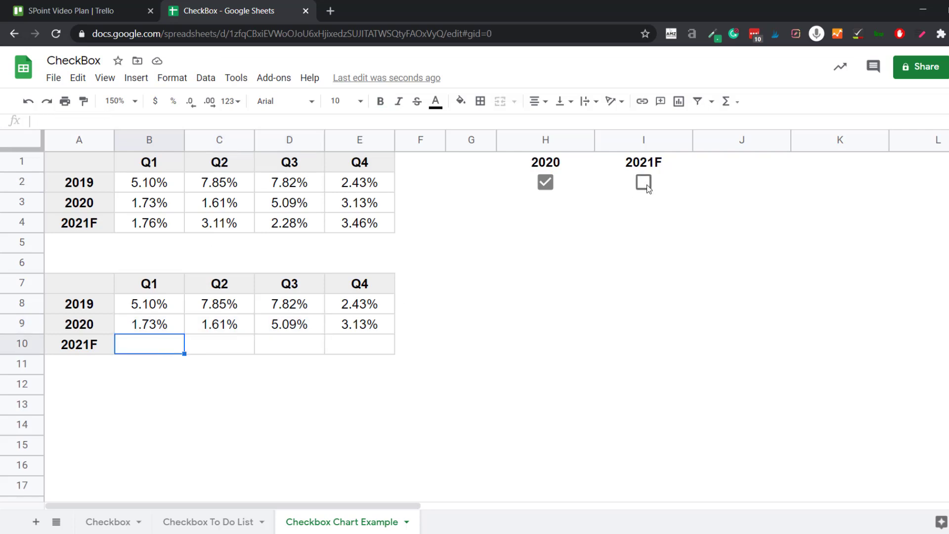
text(=IF()
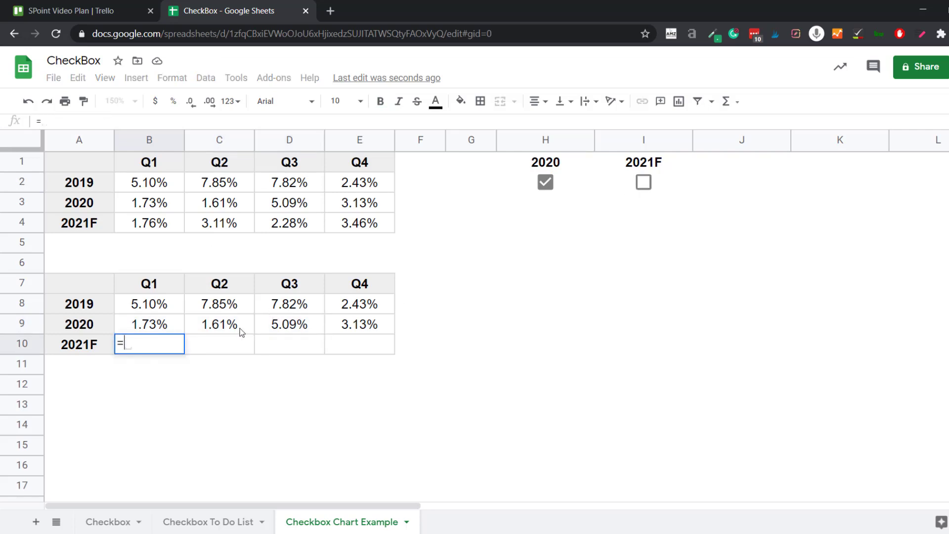
click(623, 185)
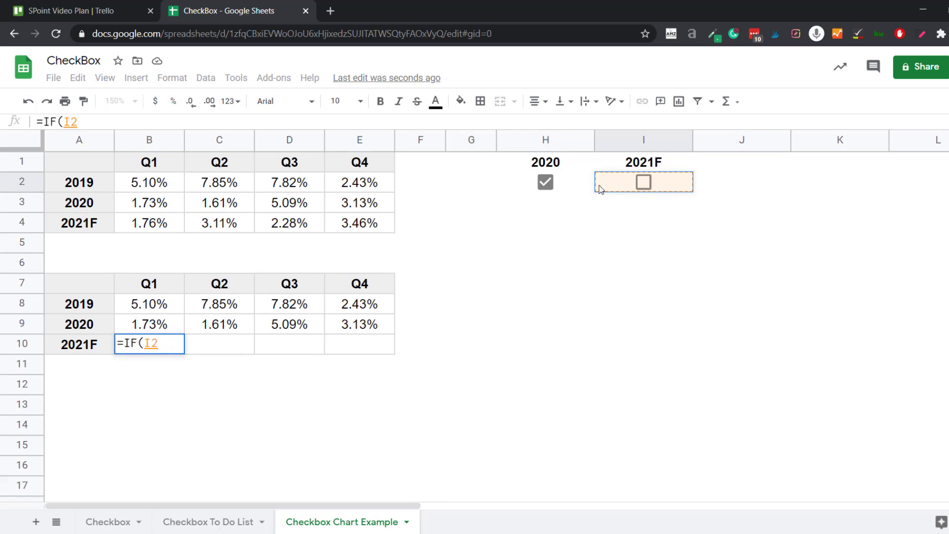
key(F4)
text(,)
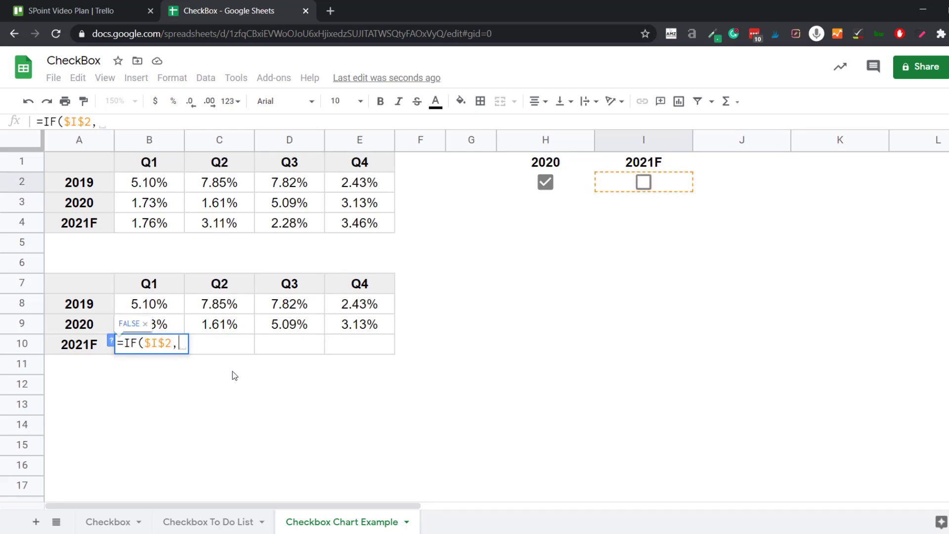
click(166, 228)
text(,"")
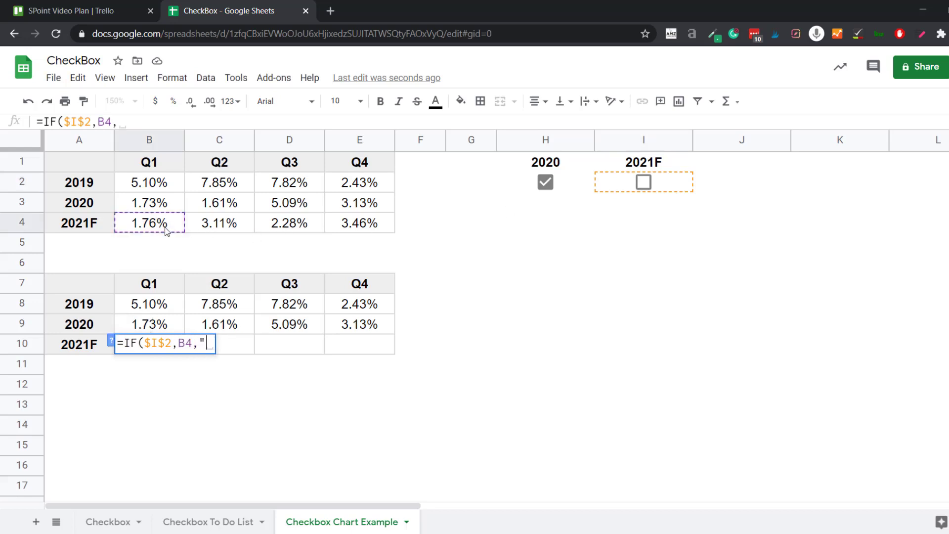
key(Return)
- Paste the formula across B10:E10 and tick 2021F, showing 1.76%, 3.11%, 2.28%, 3.46%
key(Up)
key(shift+Right)
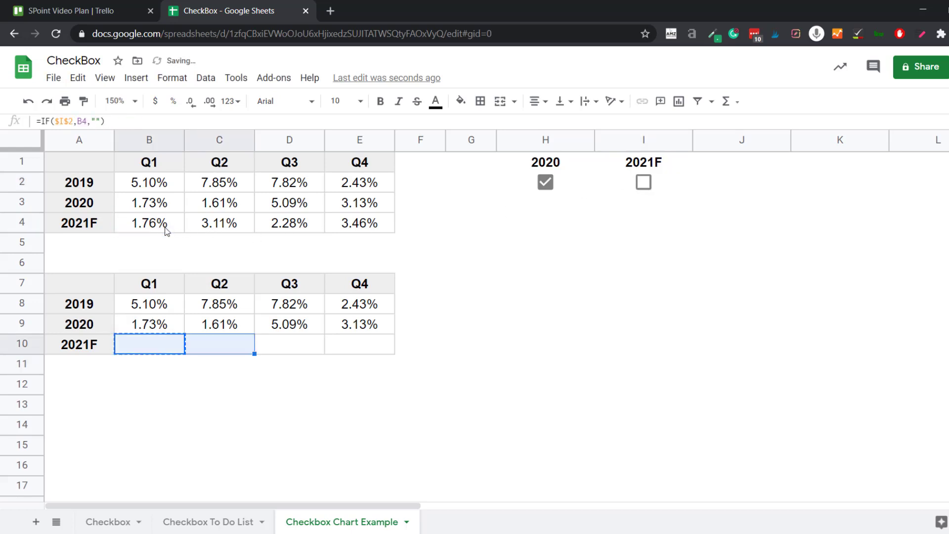
key(shift+Right)
key(shift+Right)
key(ctrl+v)
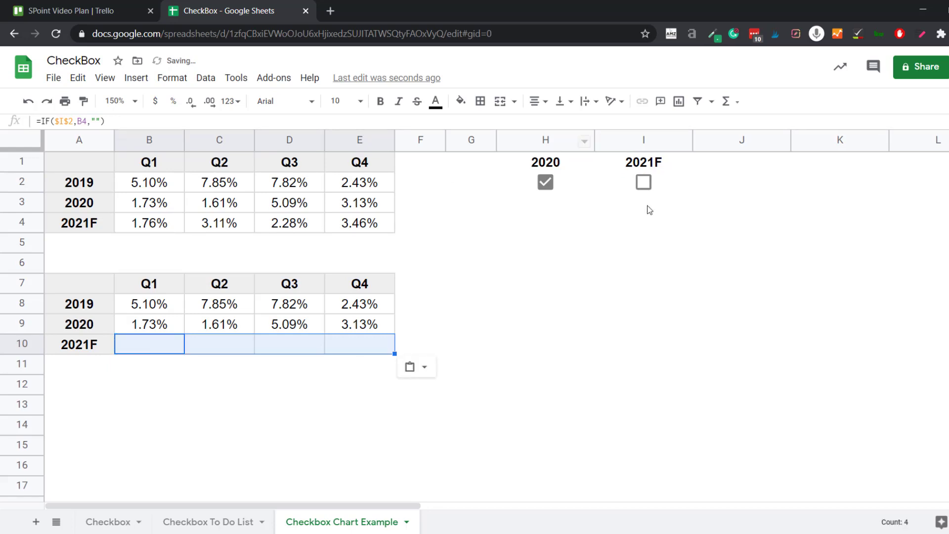
click(642, 182)
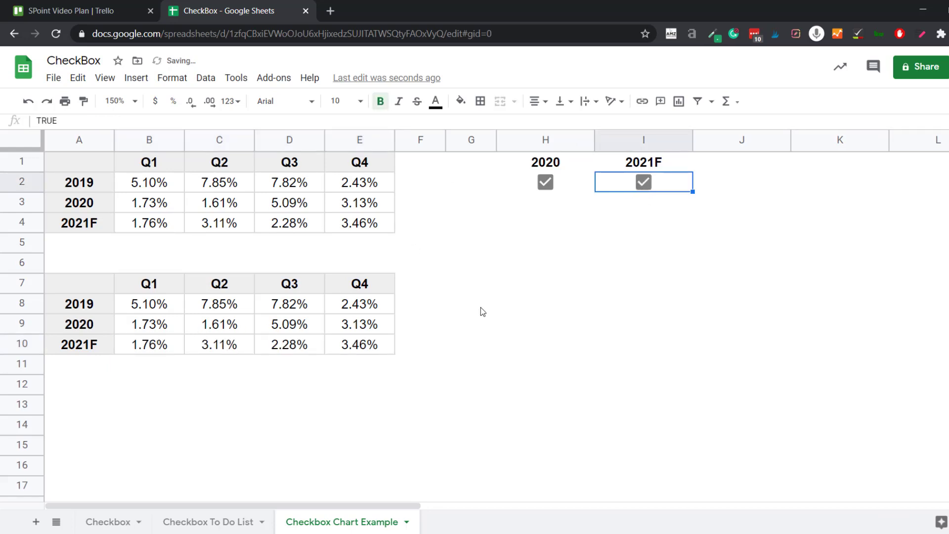
- Insert a combo chart of columns and lines from the lower table A7:E10
mouse_move(87, 283)
mouse_down()
mouse_move(306, 326)
mouse_move(334, 345)
mouse_up()
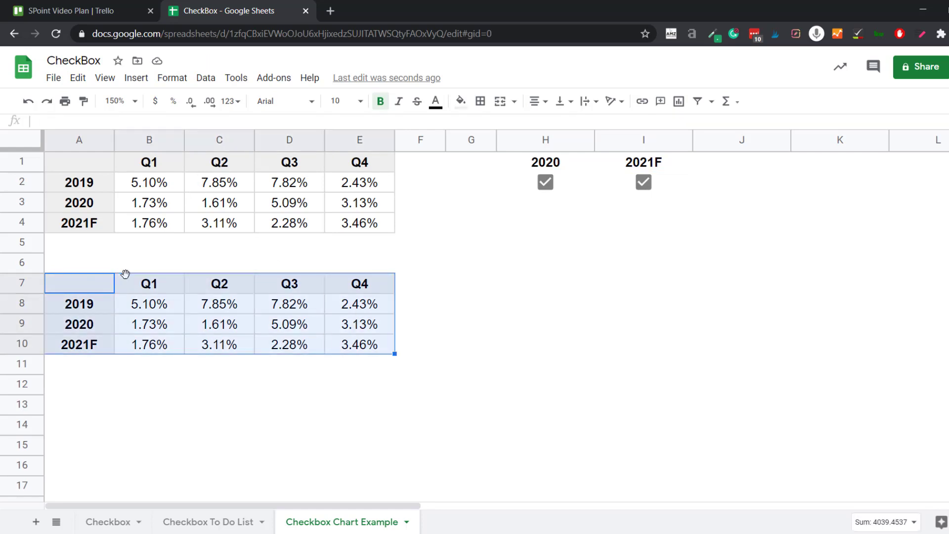
click(136, 78)
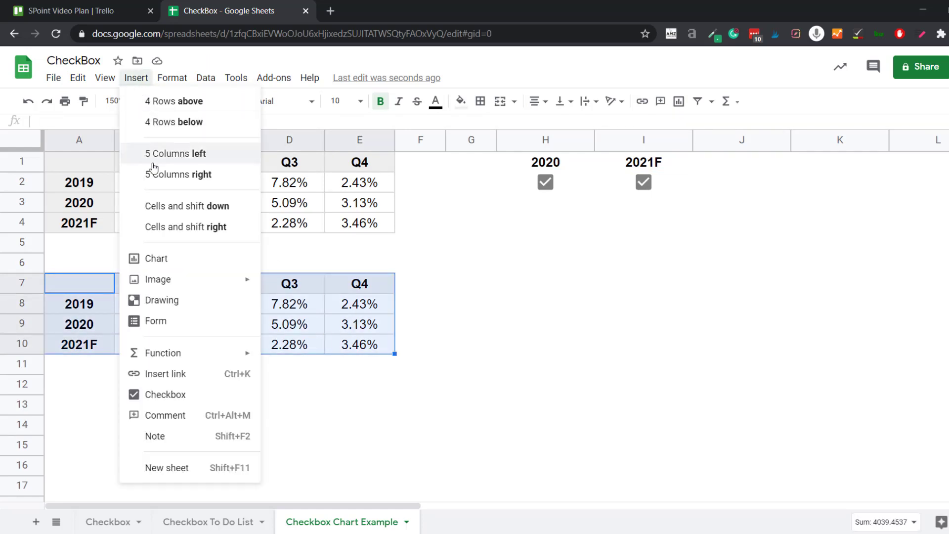
click(187, 268)
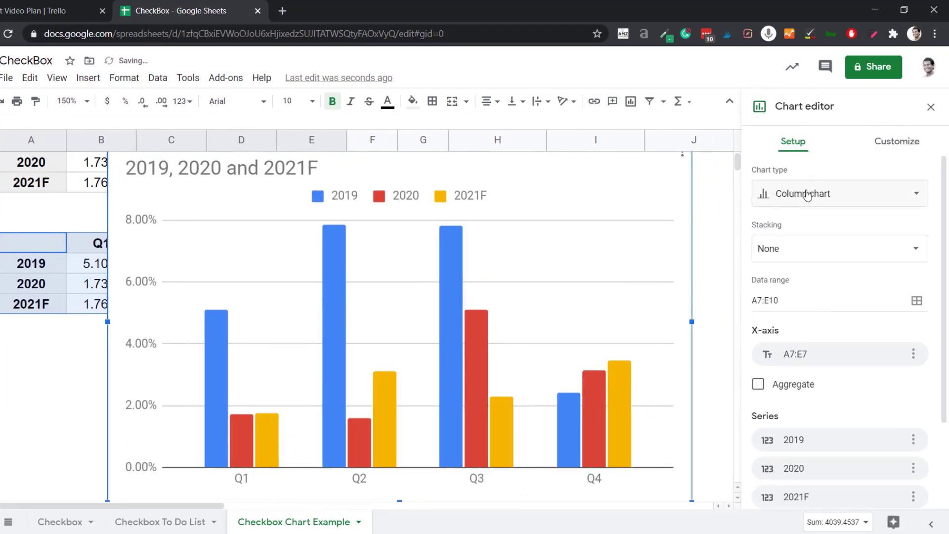
click(842, 195)
click(904, 420)
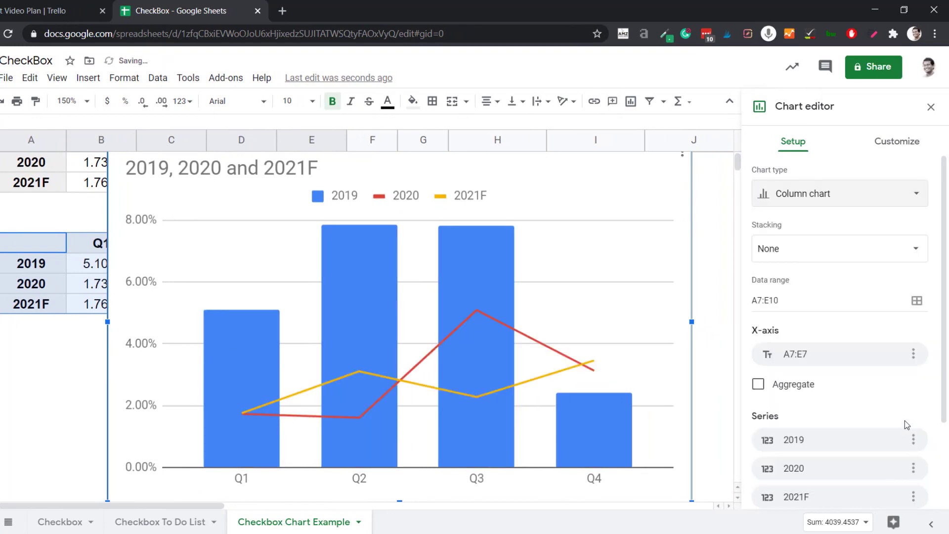
click(930, 106)
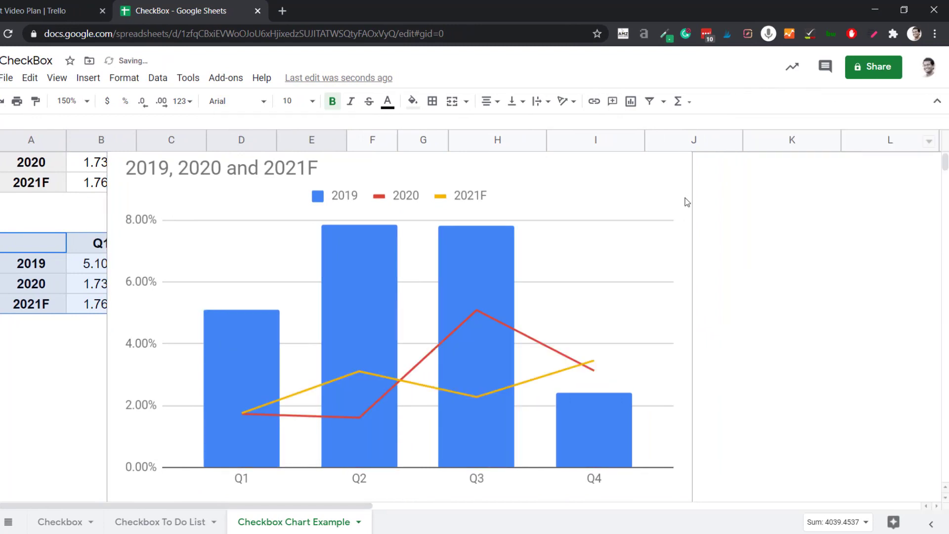
- Shrink the chart beside the checkboxes and untick 2020 to hide its series
scroll(737, 231, up, 1)
click(682, 206)
scroll(682, 206, down, 1)
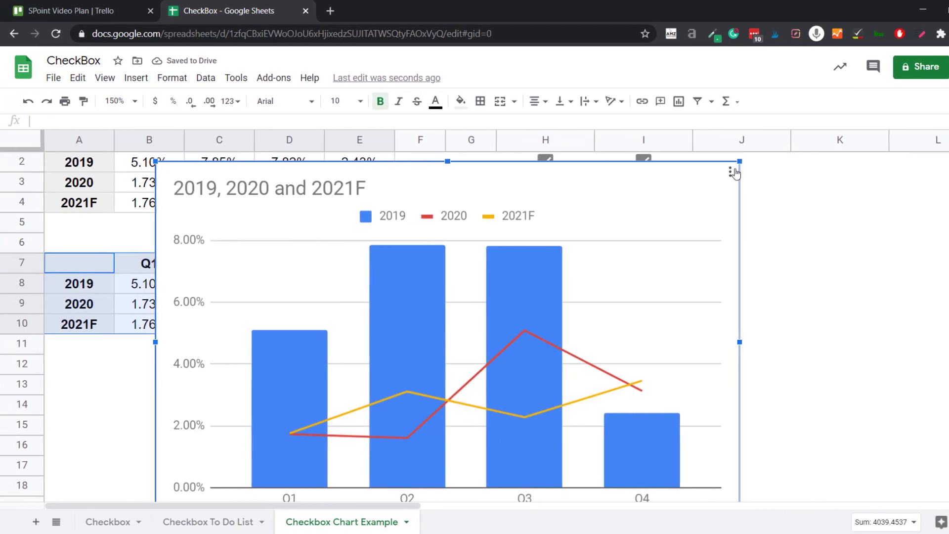
drag(739, 162, 846, 208)
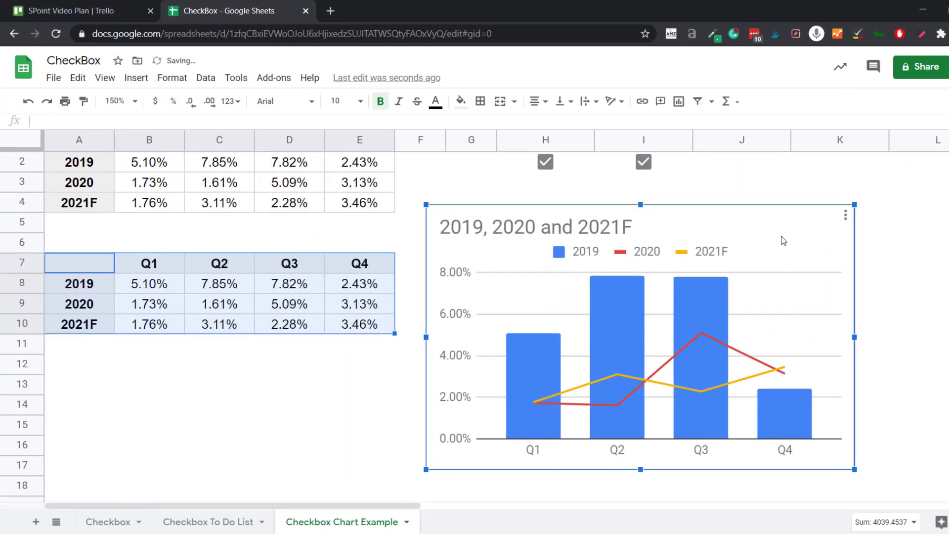
scroll(779, 240, up, 1)
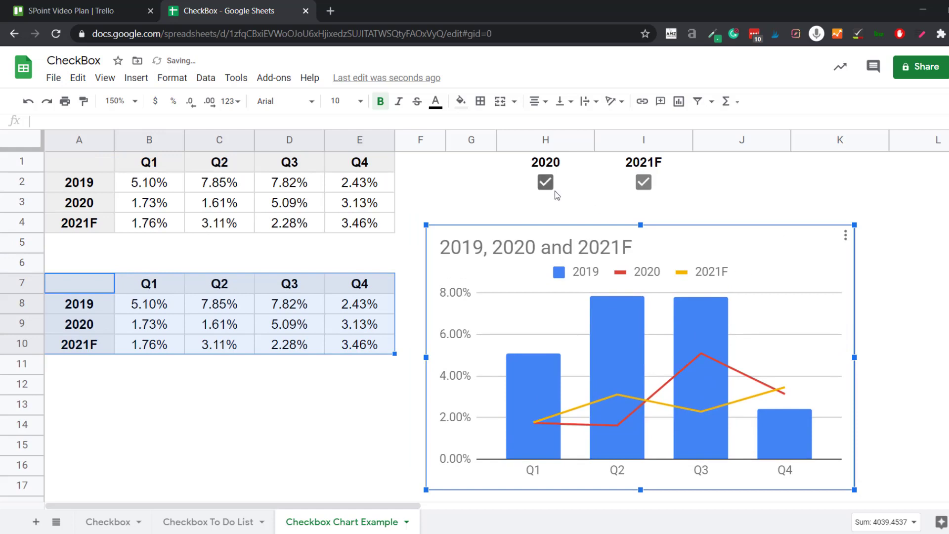
click(545, 182)
click(643, 182)
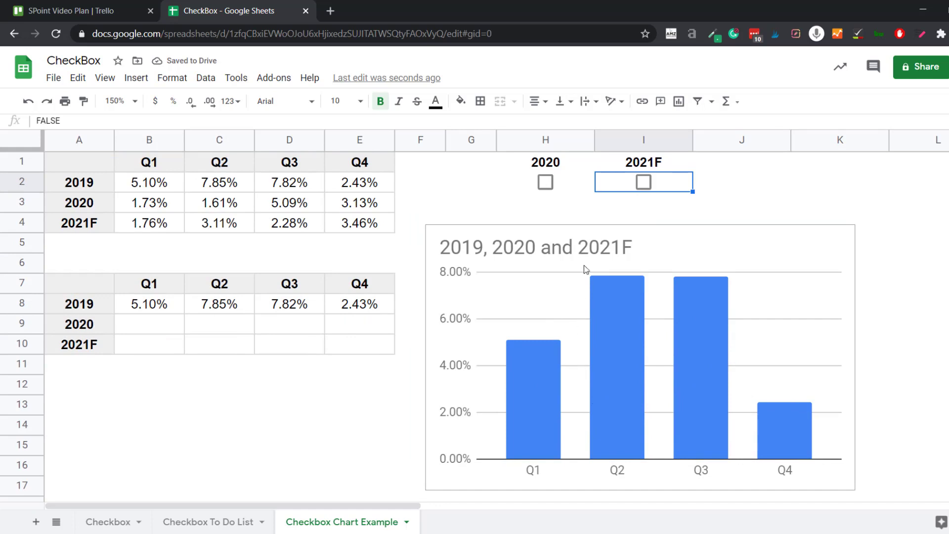
click(546, 181)
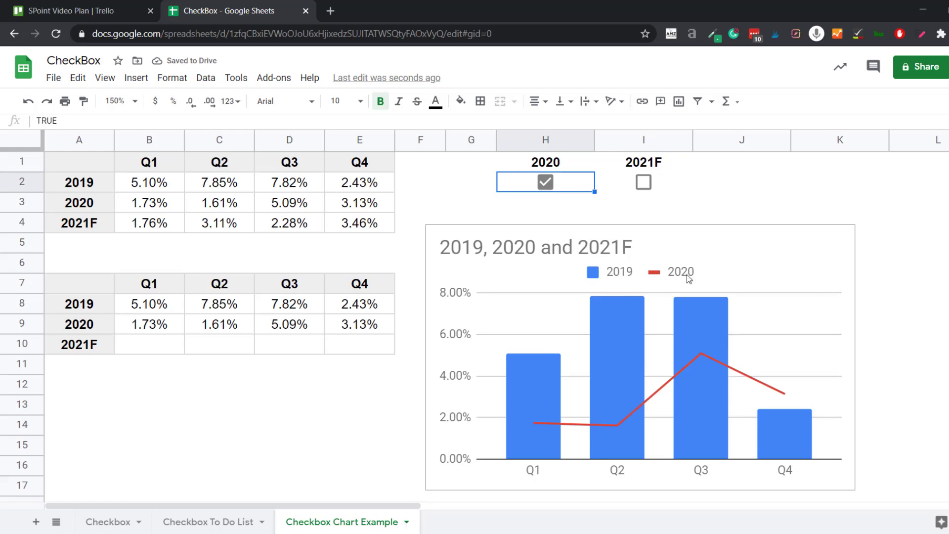
click(644, 184)
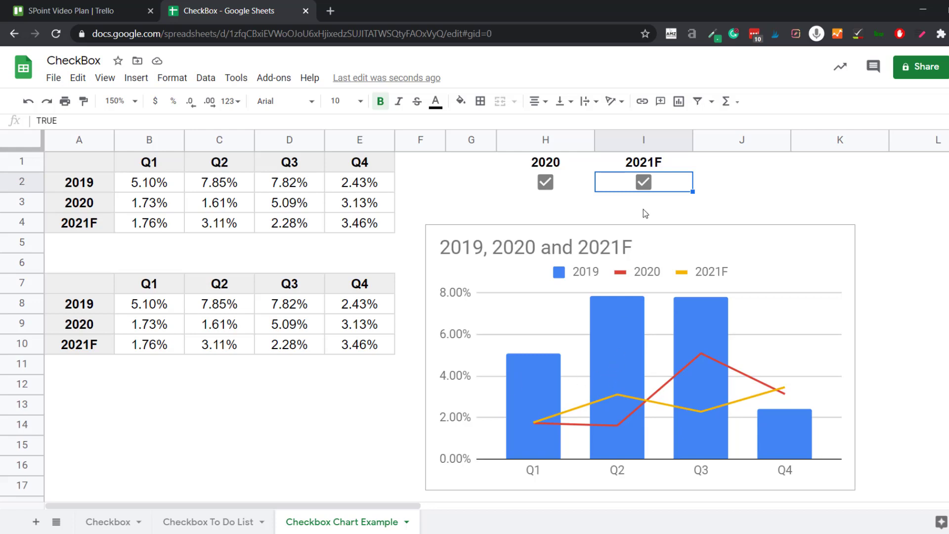
click(644, 187)
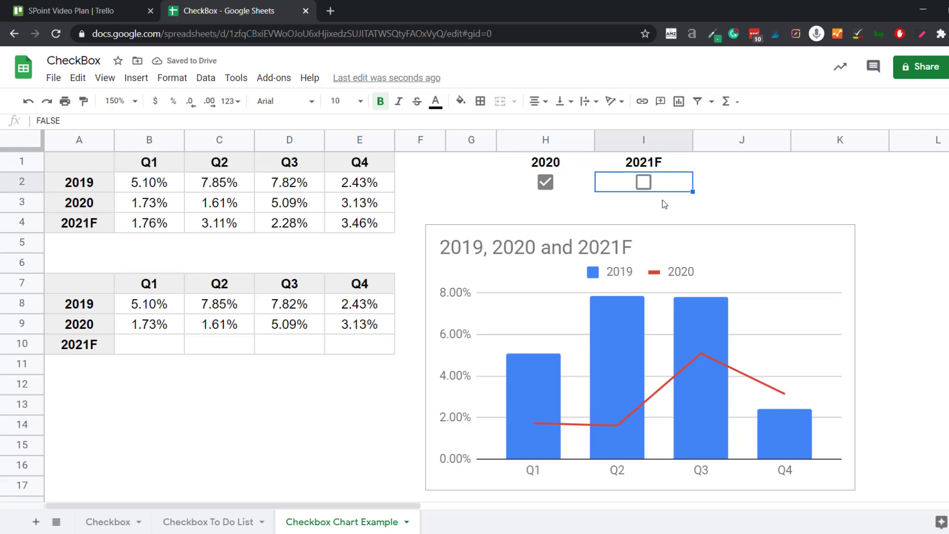
click(644, 182)
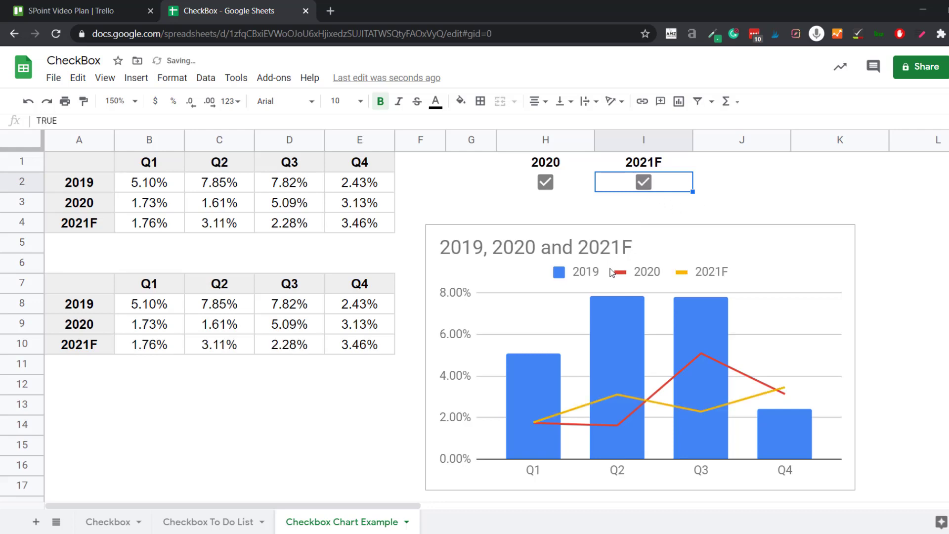